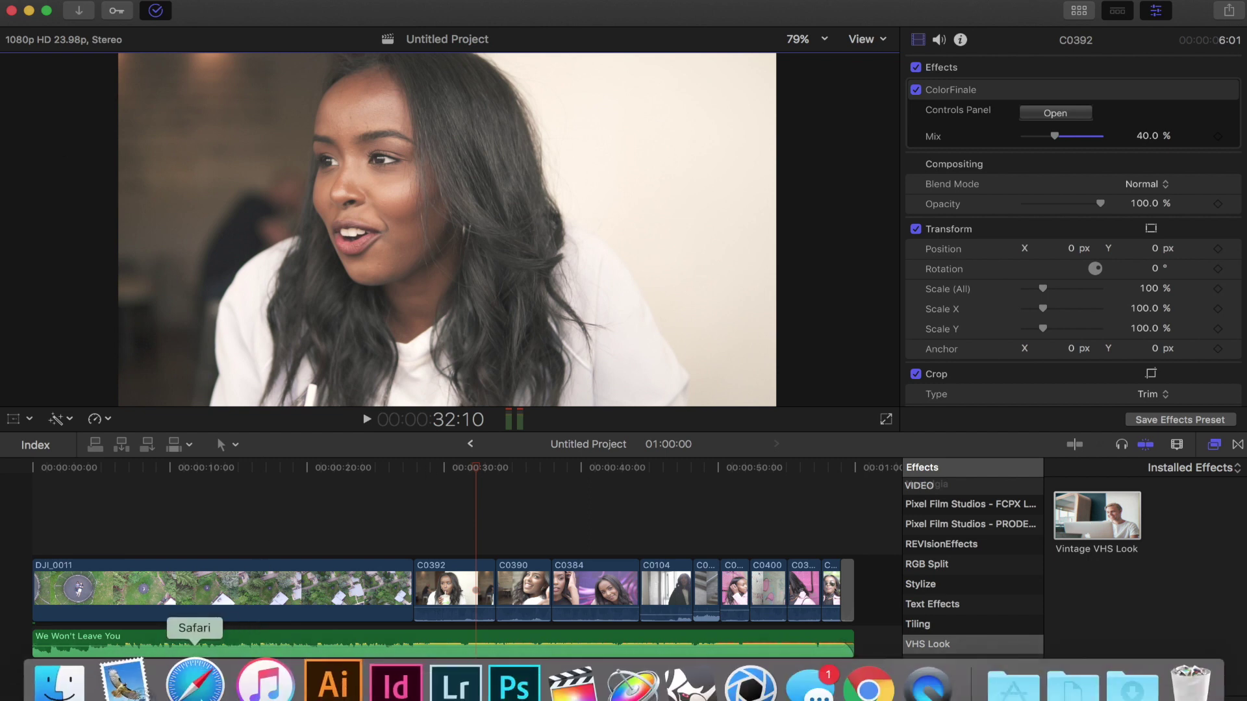
Step: Switch from Final Cut Pro to Safari, showing the Sellfy page for the VHS effect
{"action": "left_click", "coordinate": [195, 683]}
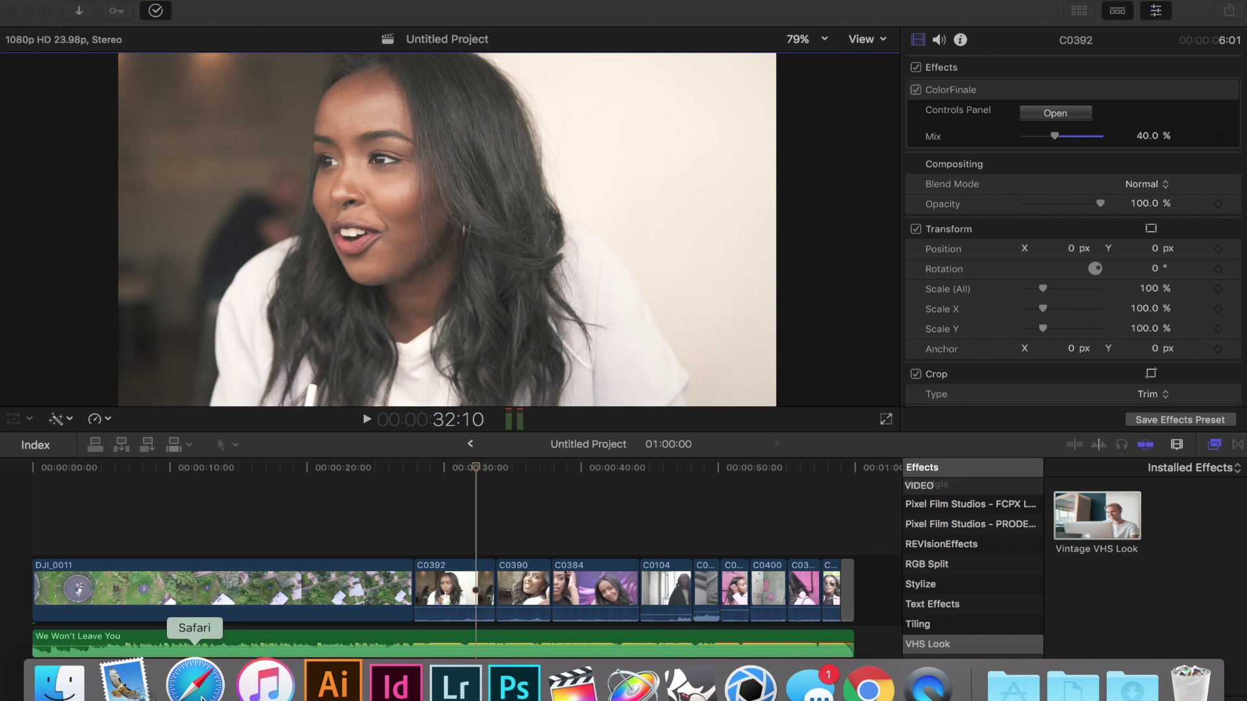
{"action": "left_click", "coordinate": [203, 694]}
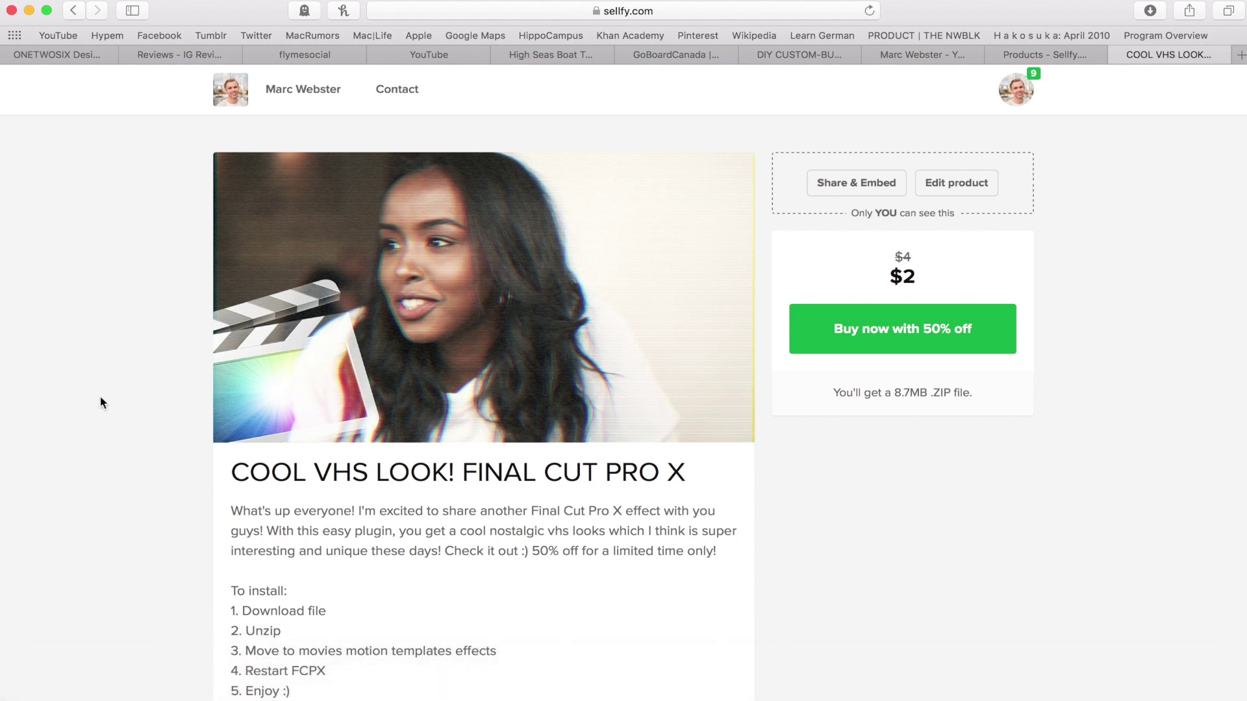
Step: Scroll the Sellfy listing to review the $2 price, 8.7MB .ZIP download and install steps
{"action": "scroll", "coordinate": [112, 384], "scroll_direction": "down", "scroll_amount": 3}
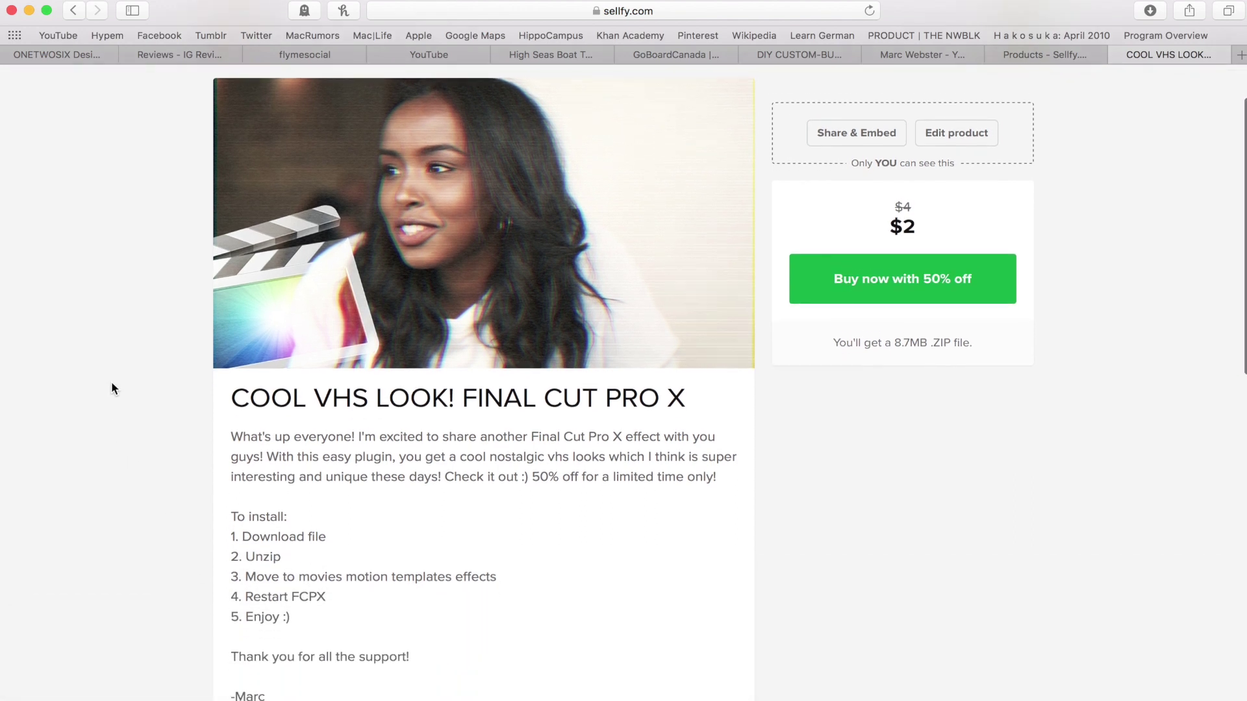
{"action": "scroll", "coordinate": [112, 385], "scroll_direction": "up", "scroll_amount": 3}
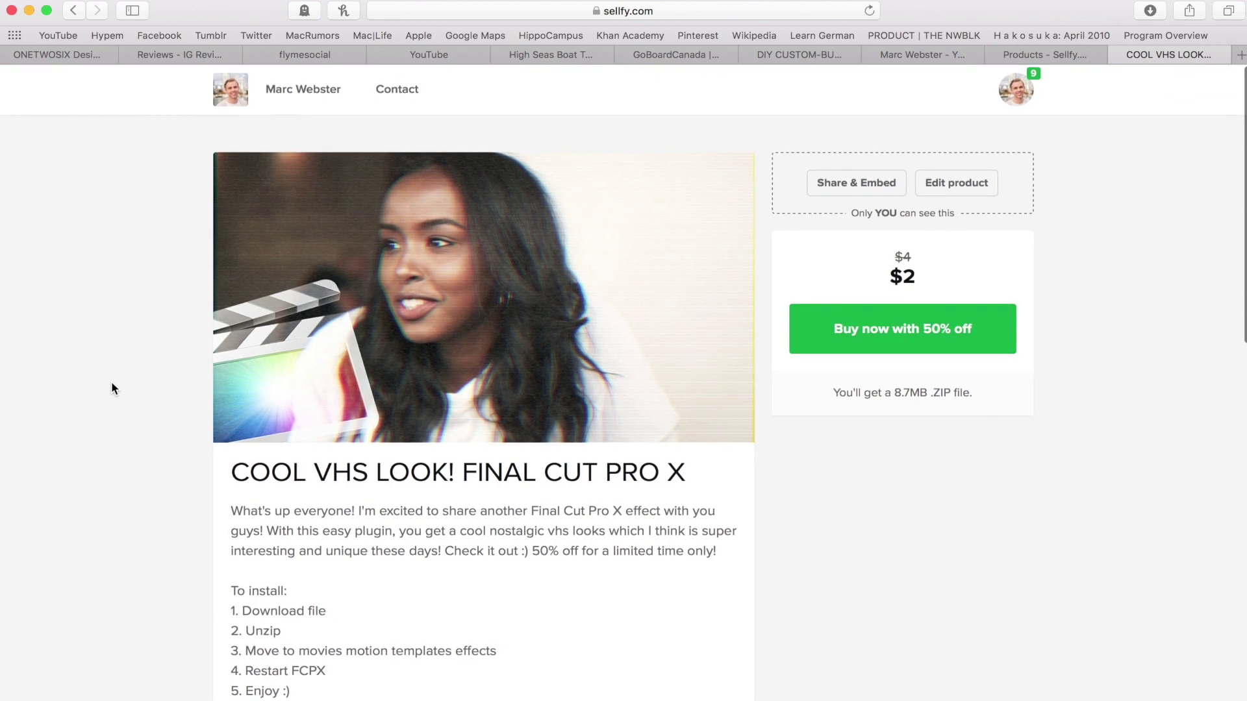
{"action": "mouse_move", "coordinate": [373, 691]}
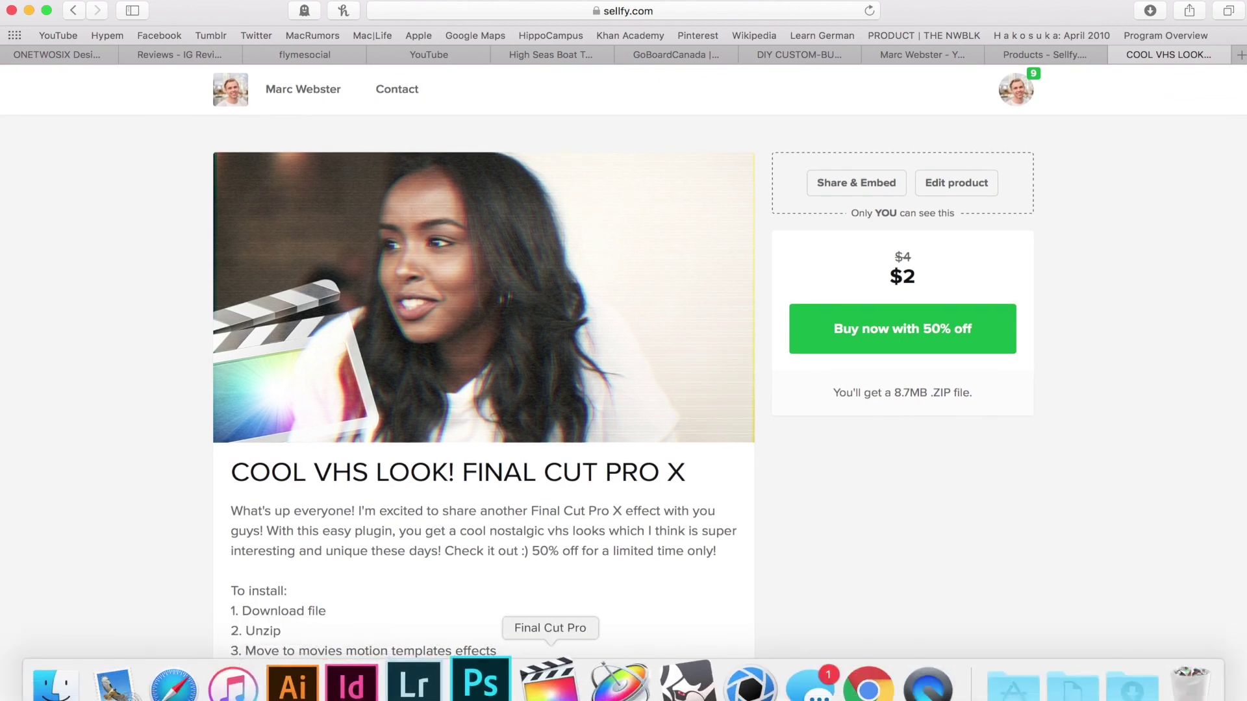
Step: Switch back from Safari to Final Cut Pro
{"action": "left_click", "coordinate": [549, 696]}
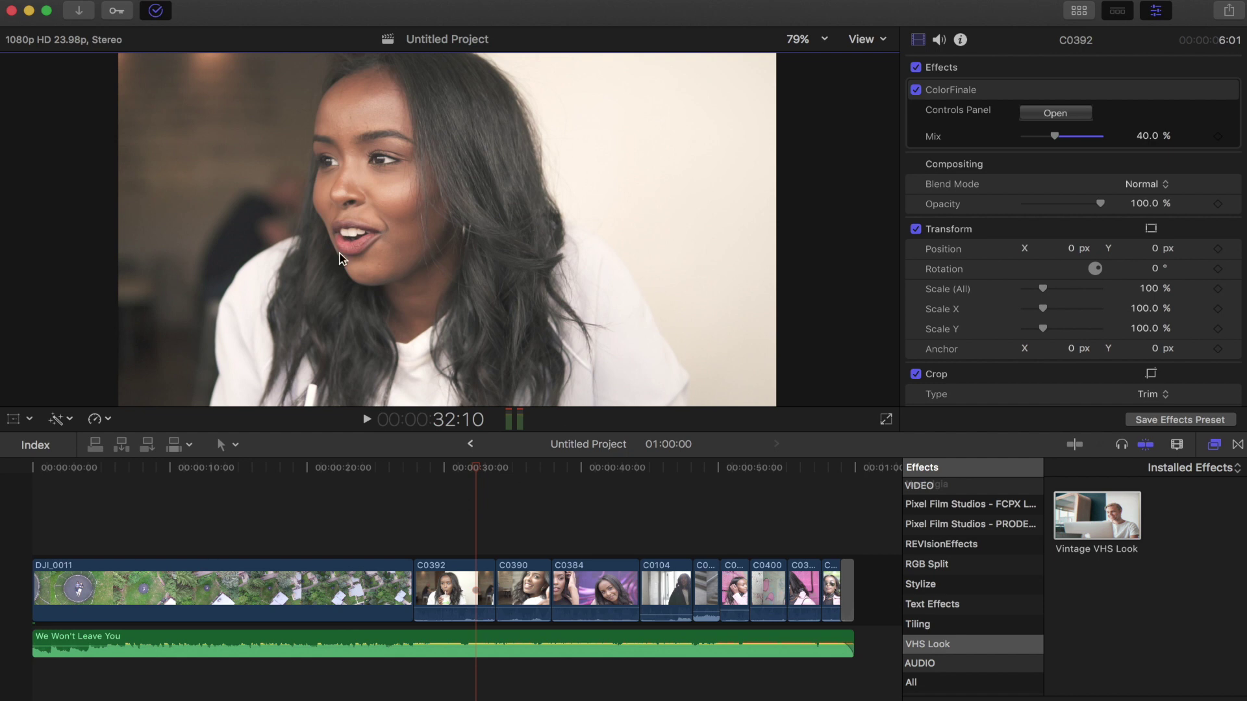
Step: Drop an MW 1080p Adjustment Layer above the clips and apply Vintage VHS Look to it
{"action": "left_click", "coordinate": [1080, 11]}
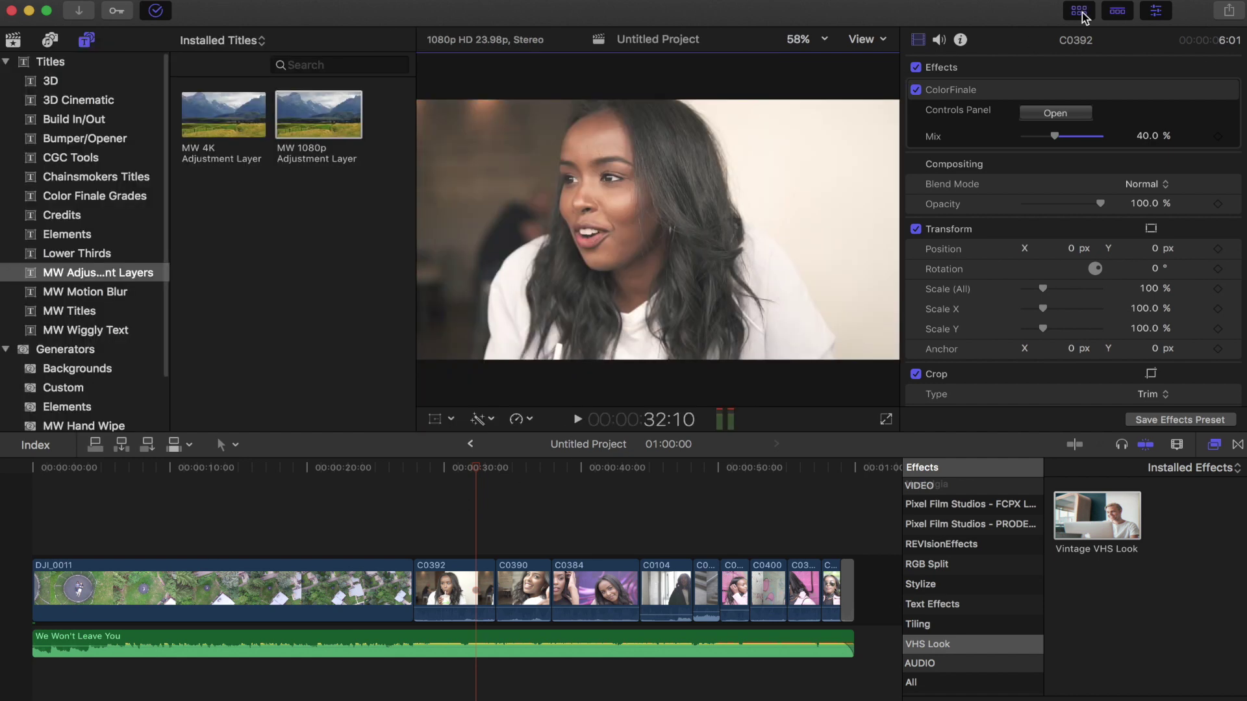
{"action": "left_click_drag", "start_coordinate": [318, 114], "coordinate": [849, 539]}
{"action": "left_click_drag", "start_coordinate": [1076, 513], "coordinate": [466, 549]}
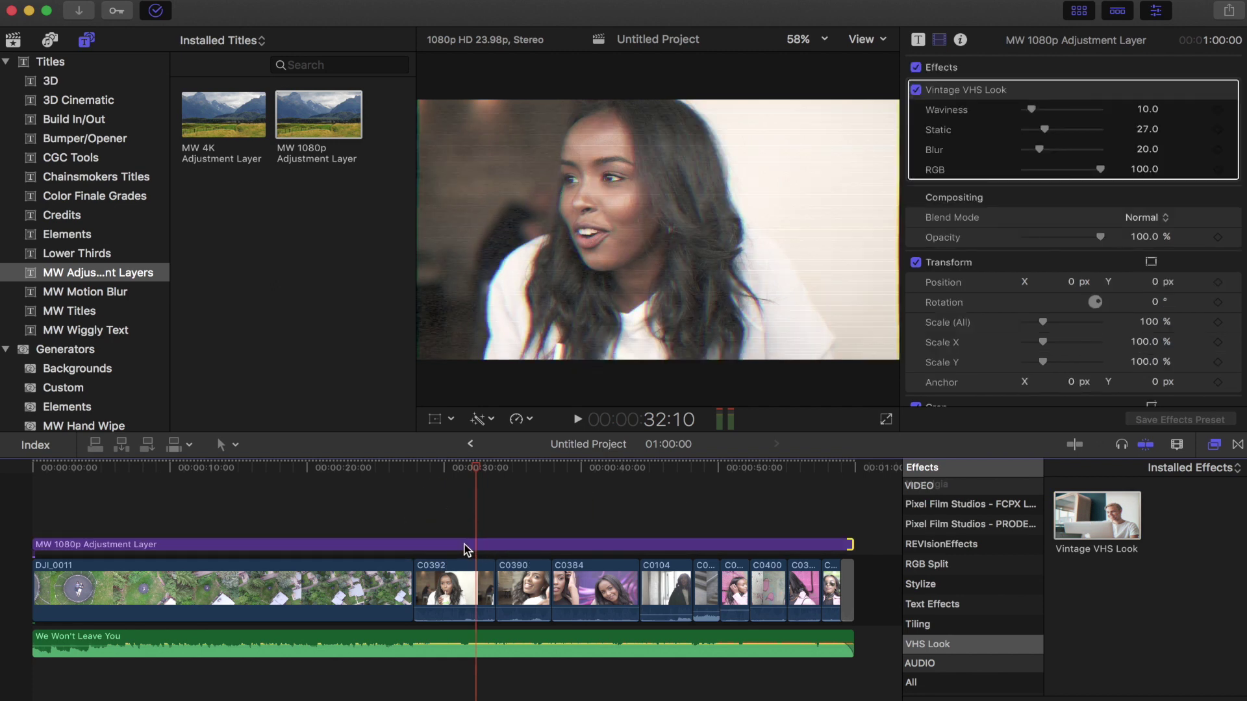
{"action": "left_click", "coordinate": [1078, 11]}
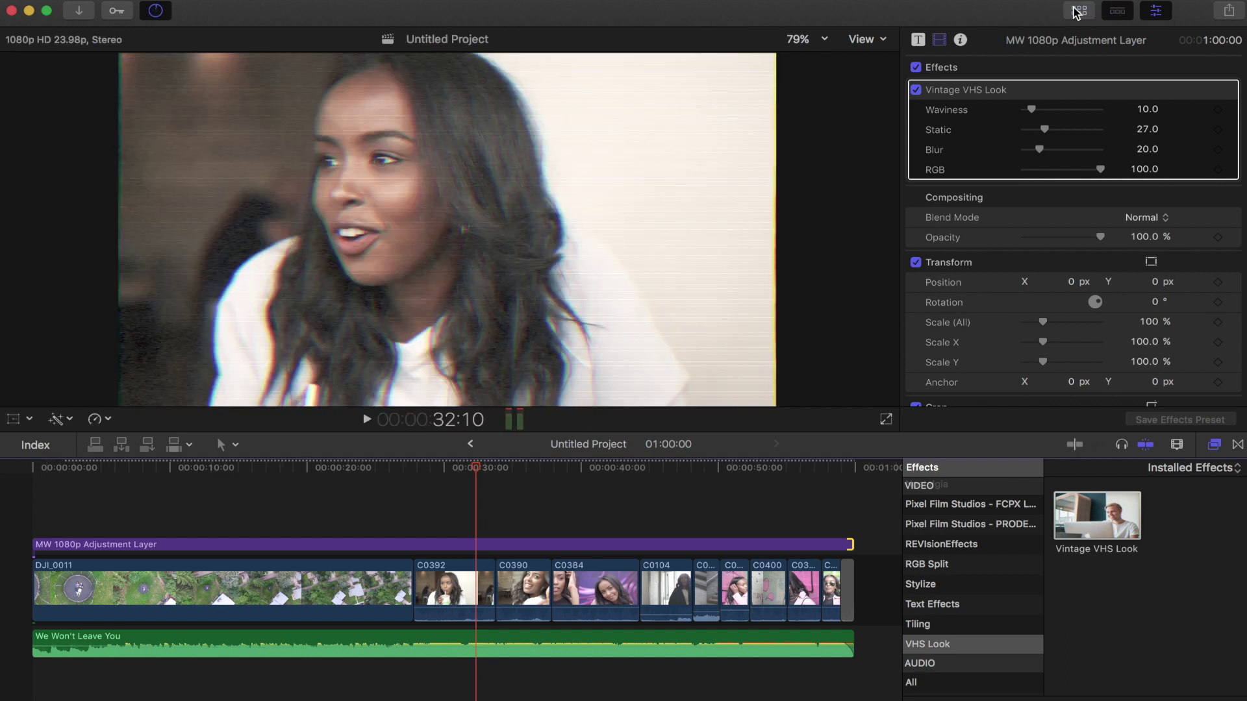
{"action": "left_click", "coordinate": [1032, 111]}
{"action": "mouse_move", "coordinate": [1033, 112]}
{"action": "left_mouse_down"}
{"action": "mouse_move", "coordinate": [1070, 113]}
{"action": "mouse_move", "coordinate": [1055, 117]}
{"action": "left_mouse_up"}
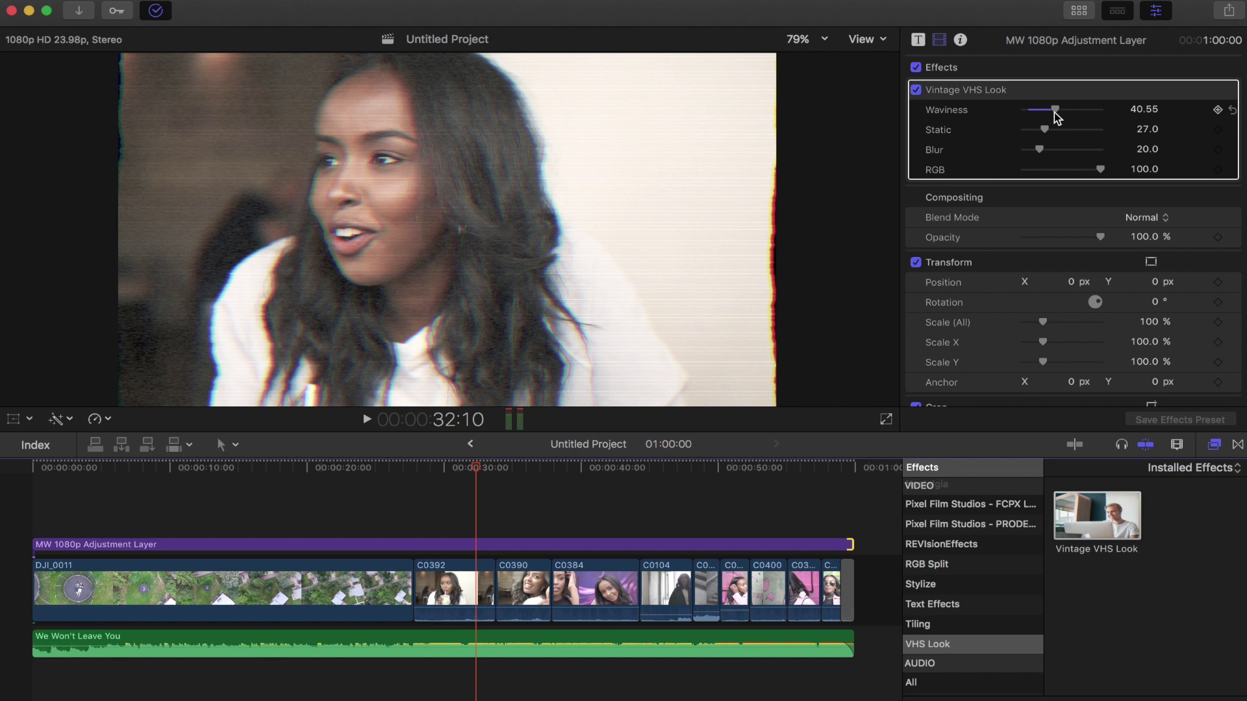
{"action": "key", "text": "super+z"}
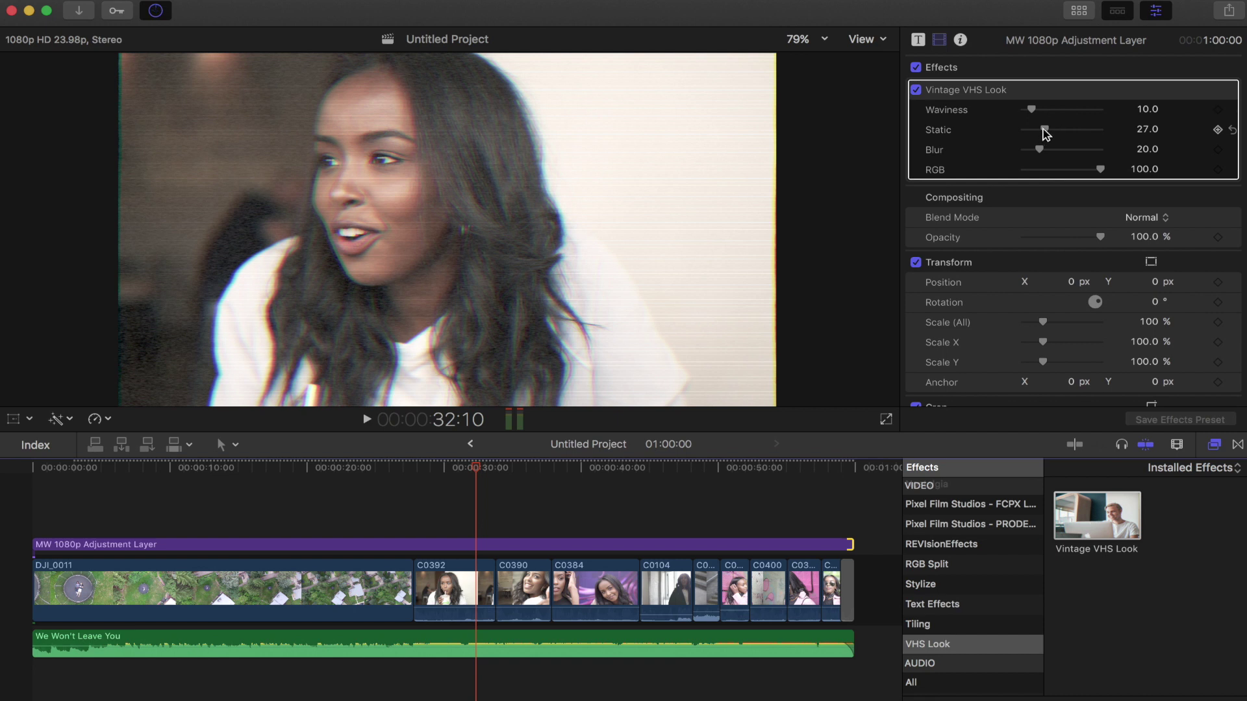
{"action": "left_click_drag", "start_coordinate": [1045, 129], "coordinate": [1083, 138]}
{"action": "key", "text": "super+z"}
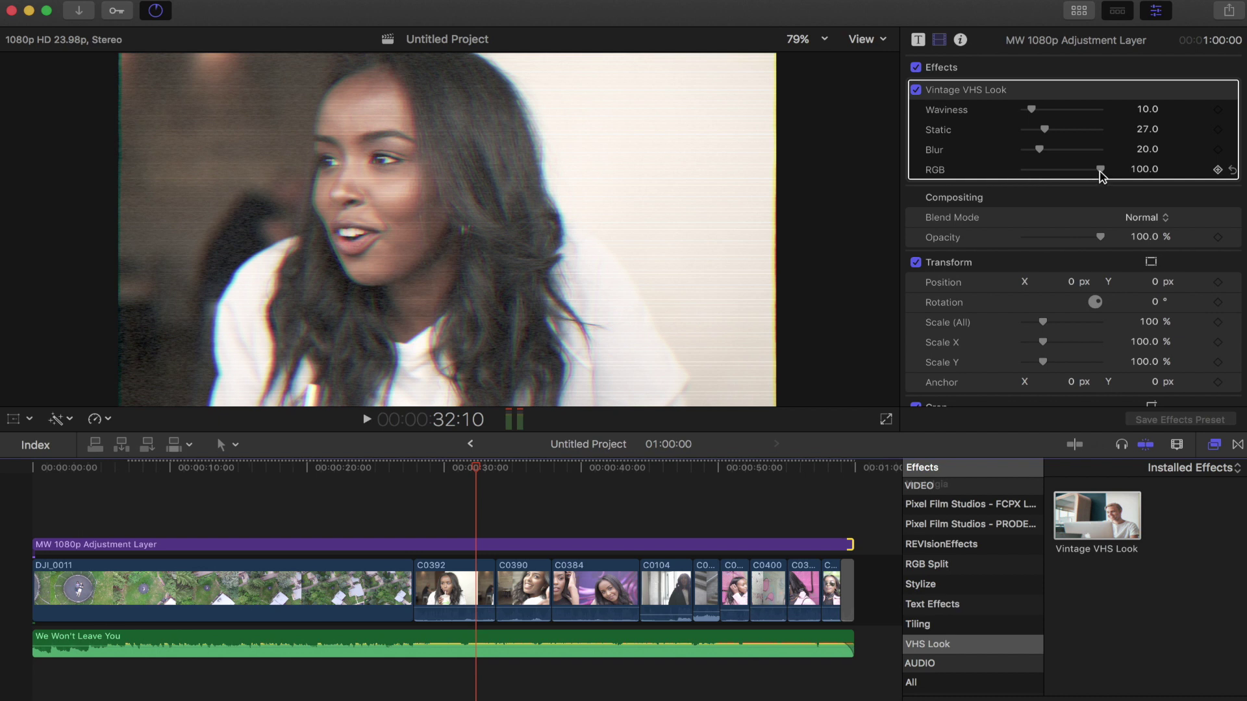
{"action": "left_click_drag", "start_coordinate": [1100, 171], "coordinate": [973, 179]}
{"action": "key", "text": "super+z"}
{"action": "left_click_drag", "start_coordinate": [1040, 149], "coordinate": [1011, 151]}
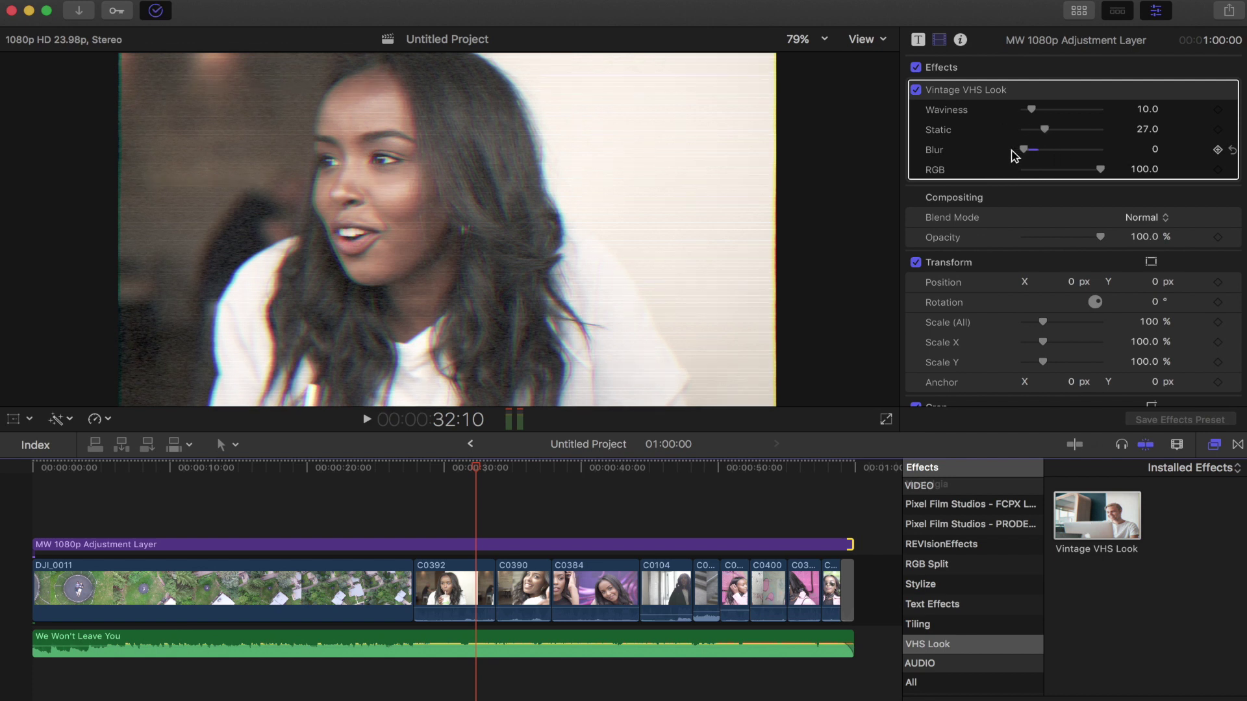
{"action": "left_click", "coordinate": [1035, 150]}
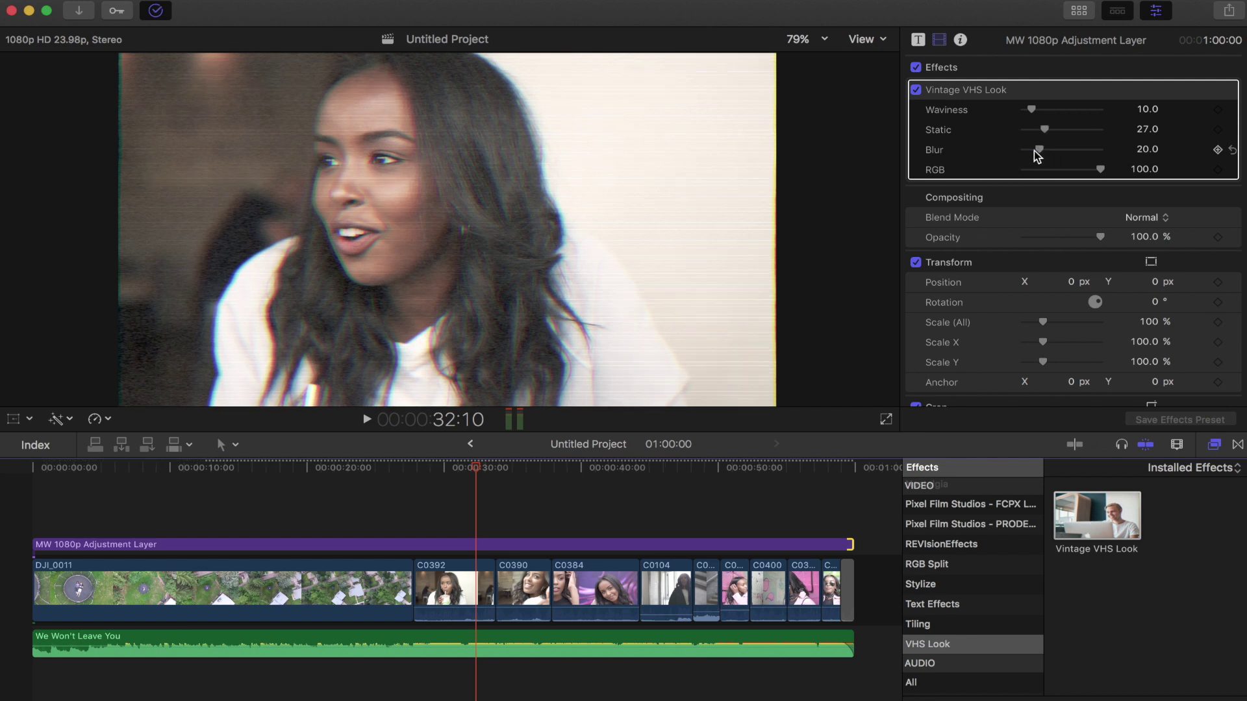
{"action": "left_click_drag", "start_coordinate": [1040, 150], "coordinate": [1089, 152]}
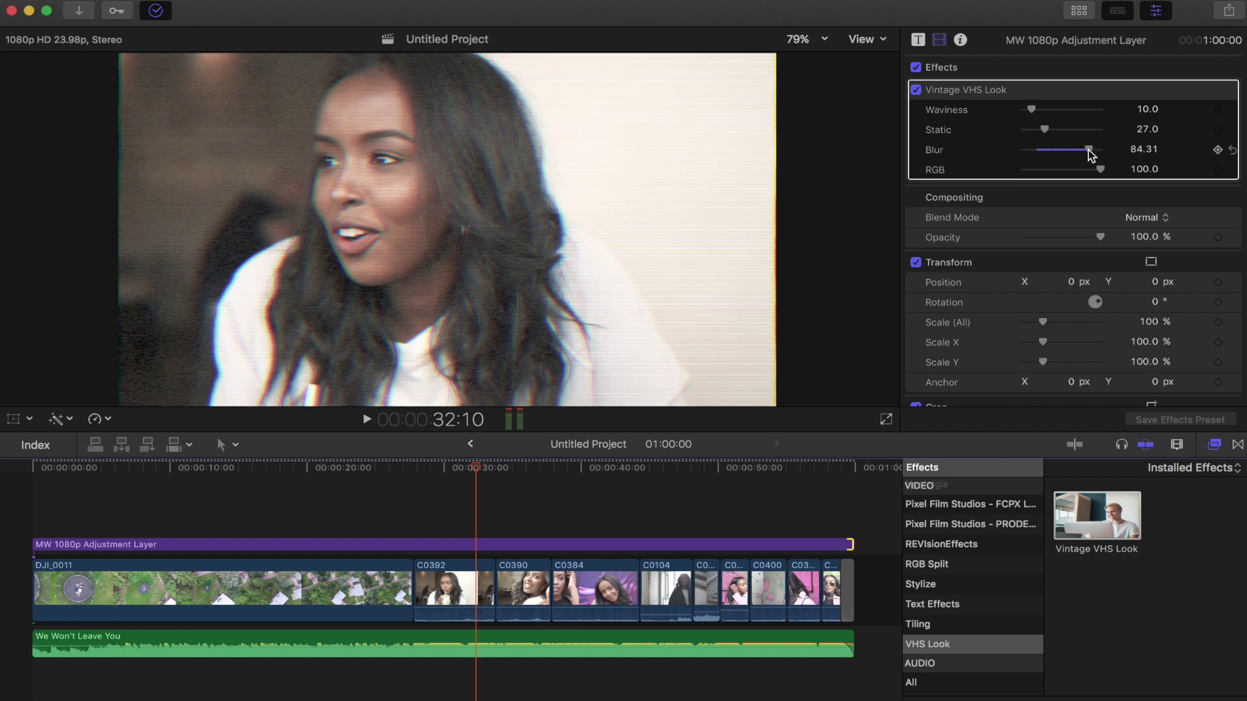
{"action": "key", "text": "super+z"}
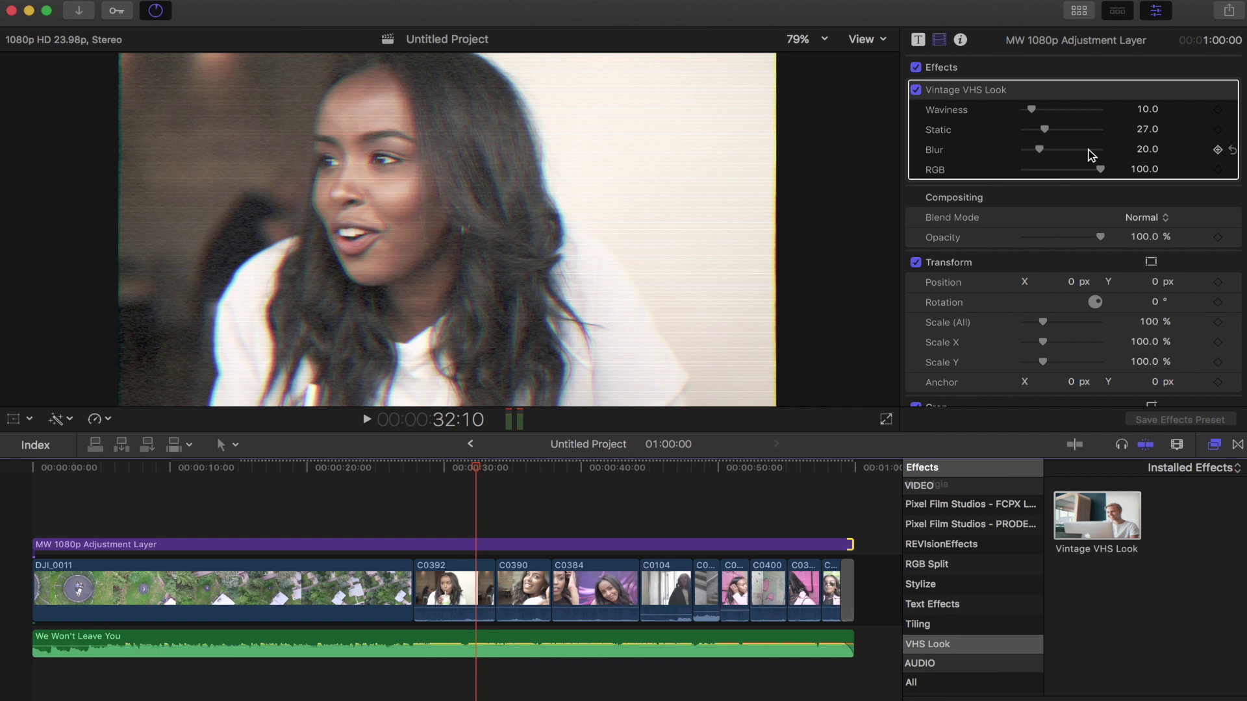
Step: Delete Vintage VHS Look and apply Gaussian blur to the adjustment layer instead
{"action": "left_click", "coordinate": [989, 95]}
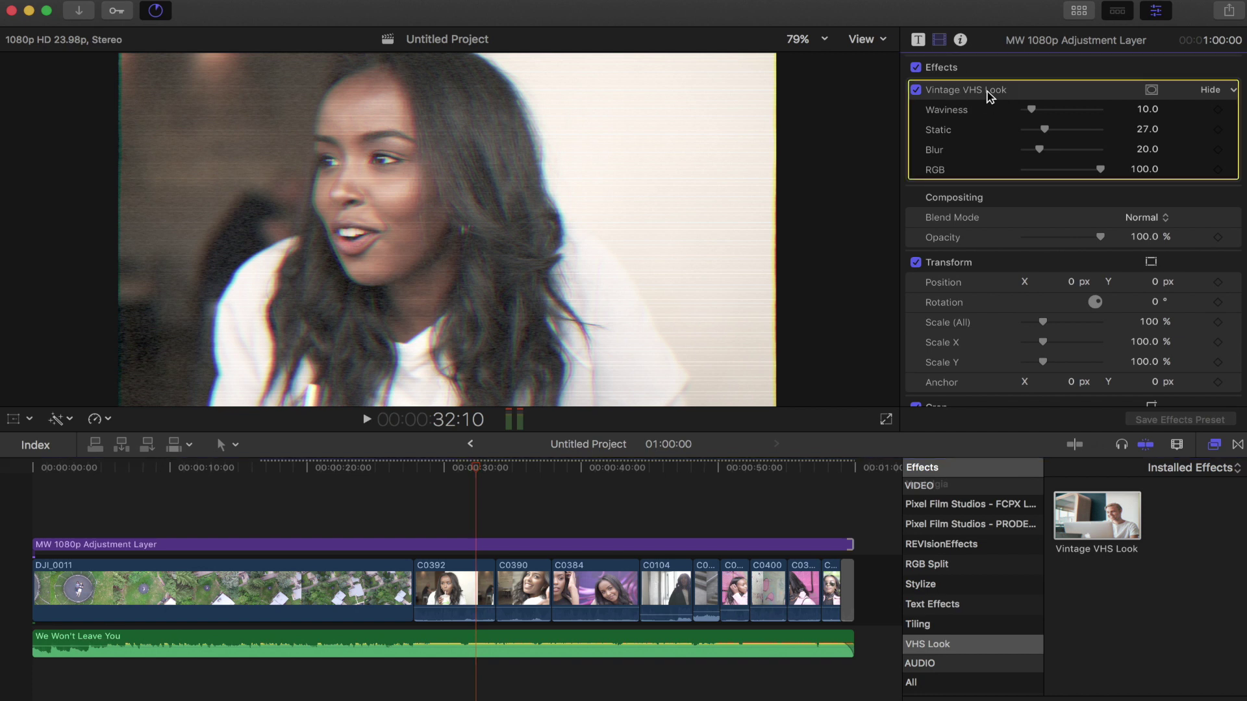
{"action": "key", "text": "Delete"}
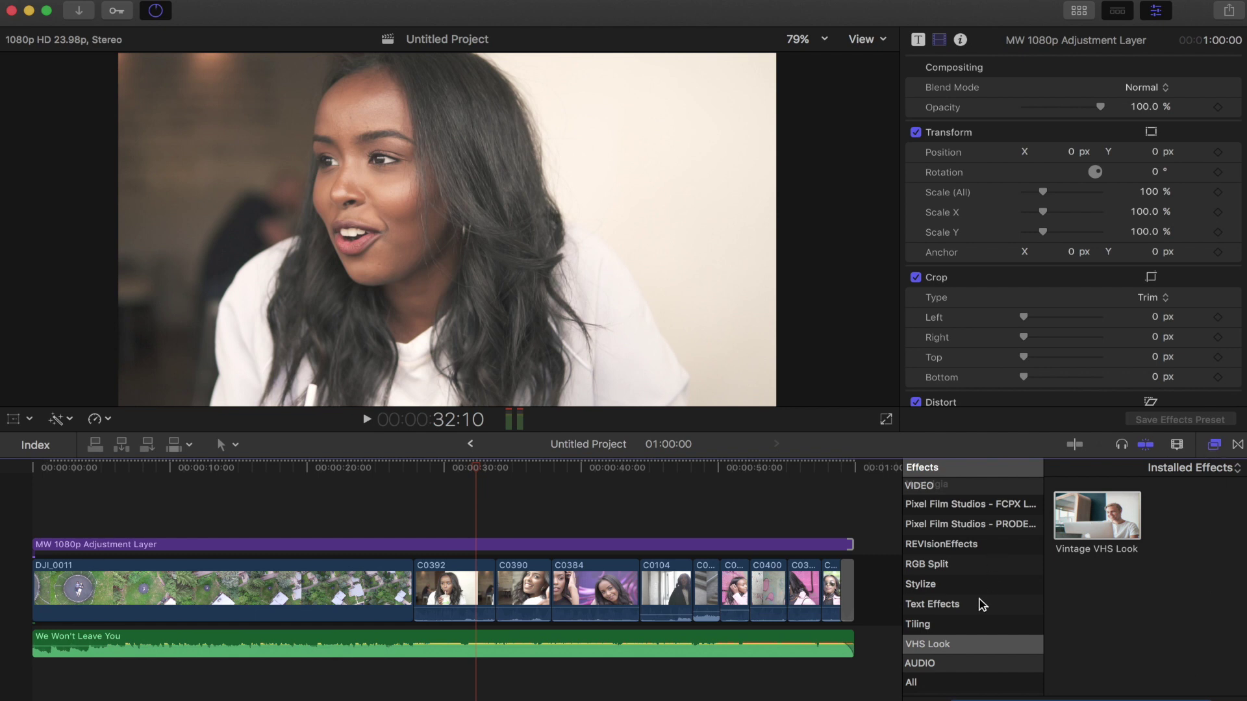
{"action": "scroll", "coordinate": [980, 605], "scroll_direction": "up", "scroll_amount": 10}
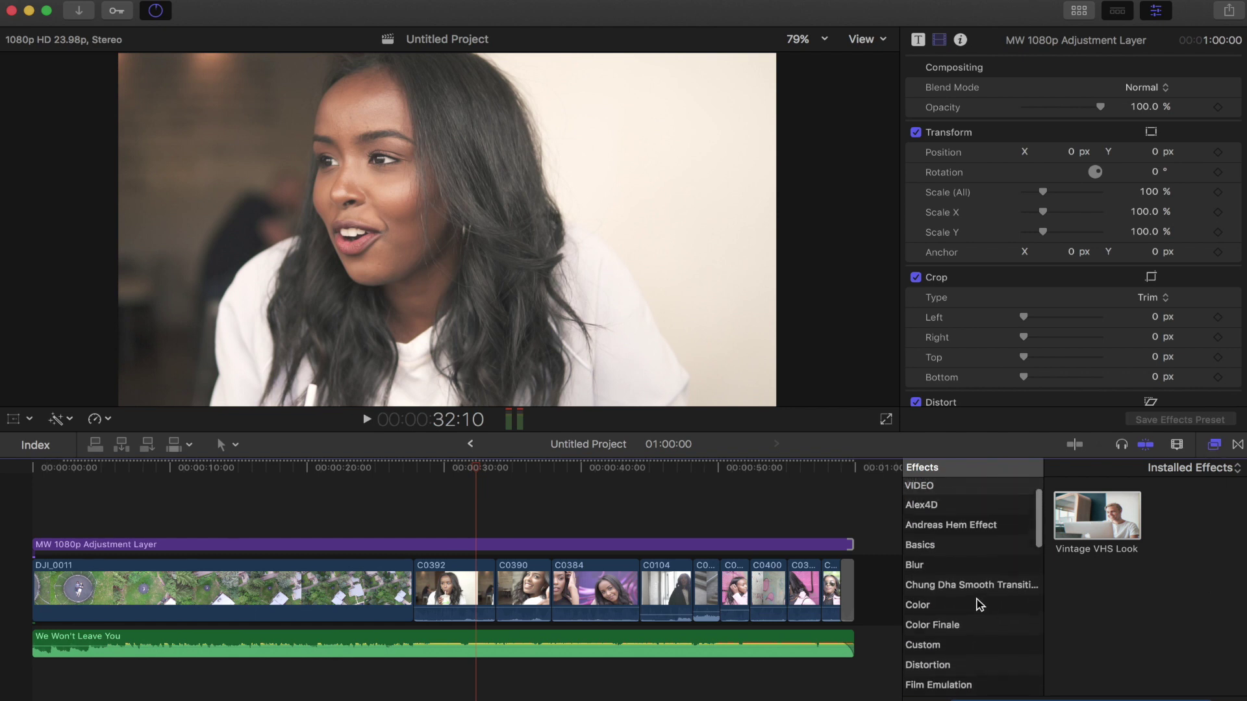
{"action": "left_click", "coordinate": [929, 569]}
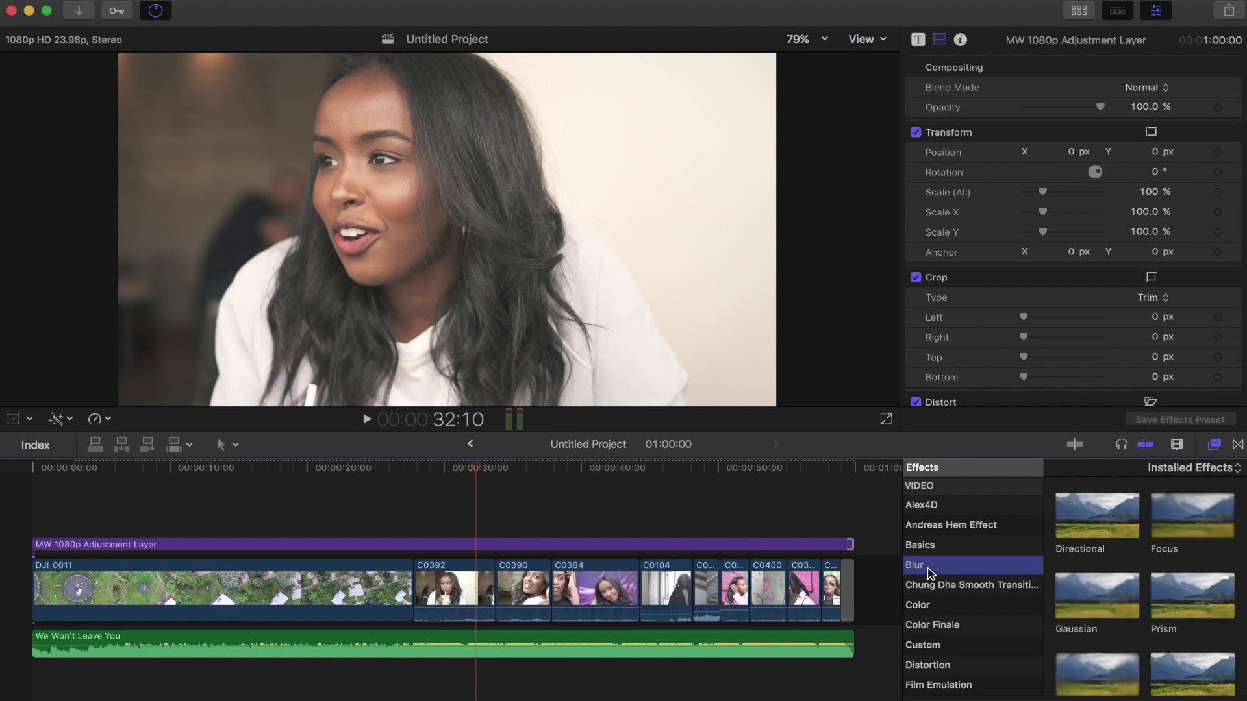
{"action": "left_click", "coordinate": [1094, 599]}
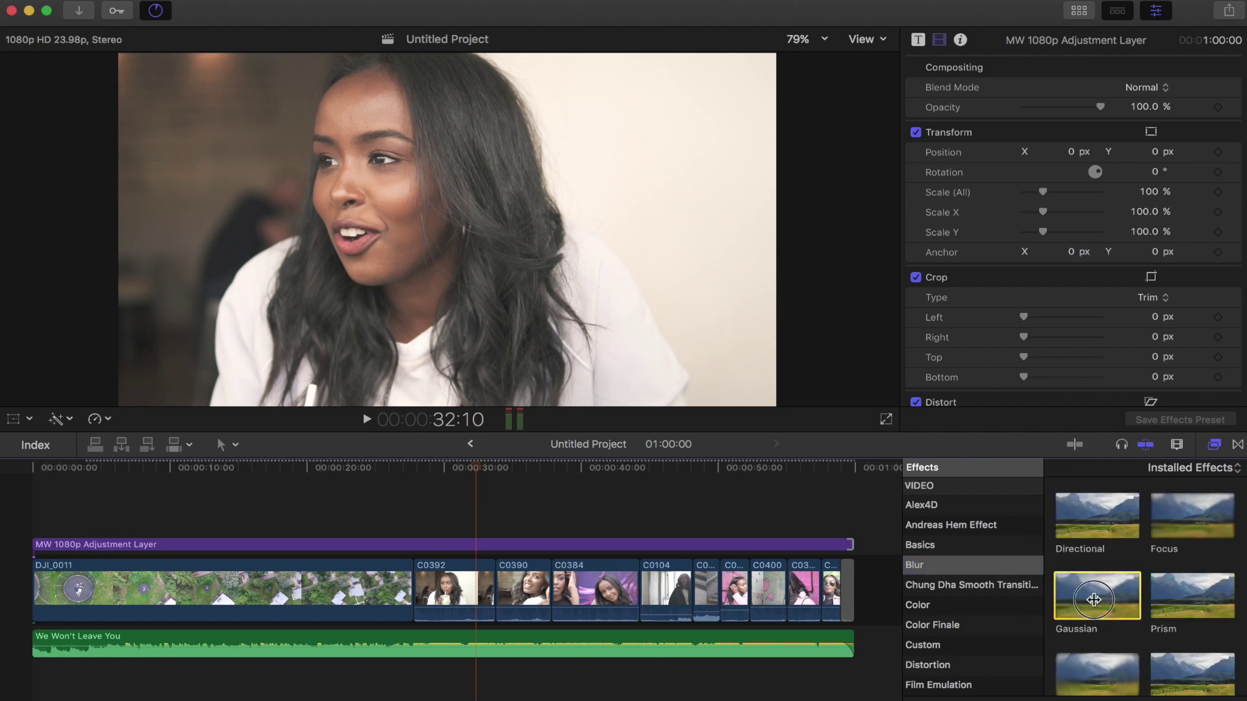
{"action": "left_click_drag", "start_coordinate": [1095, 598], "coordinate": [550, 544]}
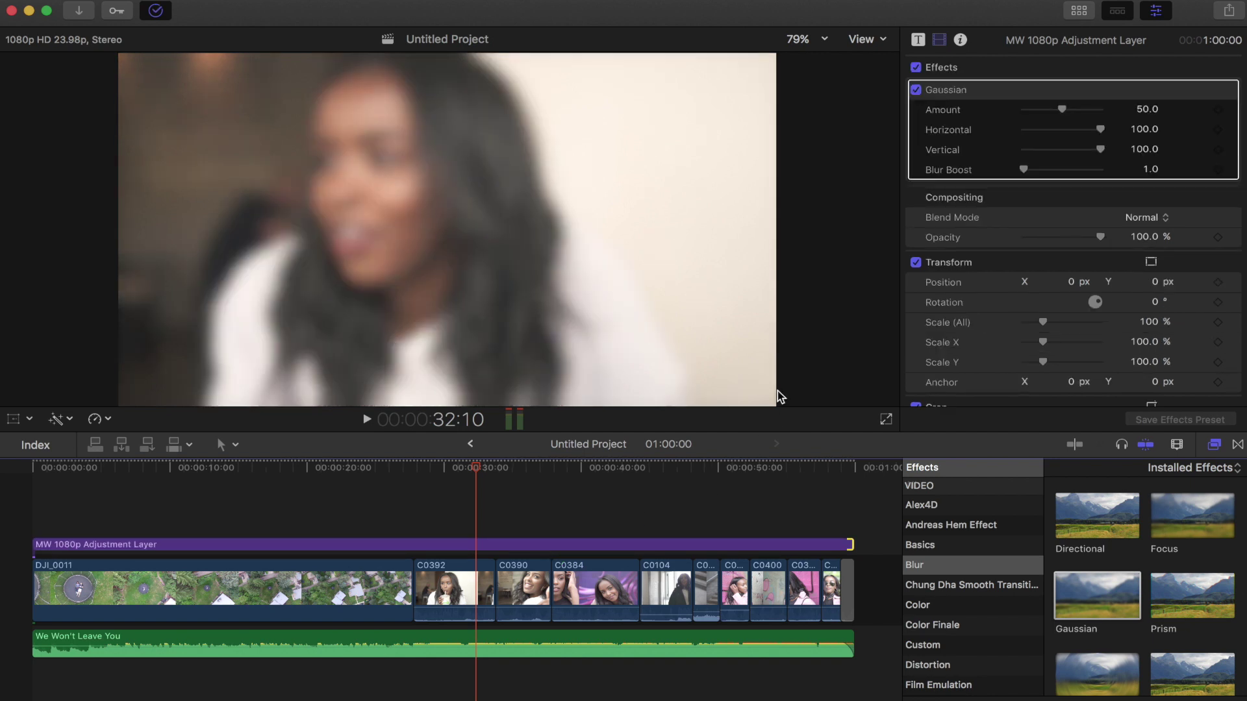
Step: Set the Gaussian blur Amount to 4, then delete the whole adjustment layer
{"action": "left_click", "coordinate": [1145, 110]}
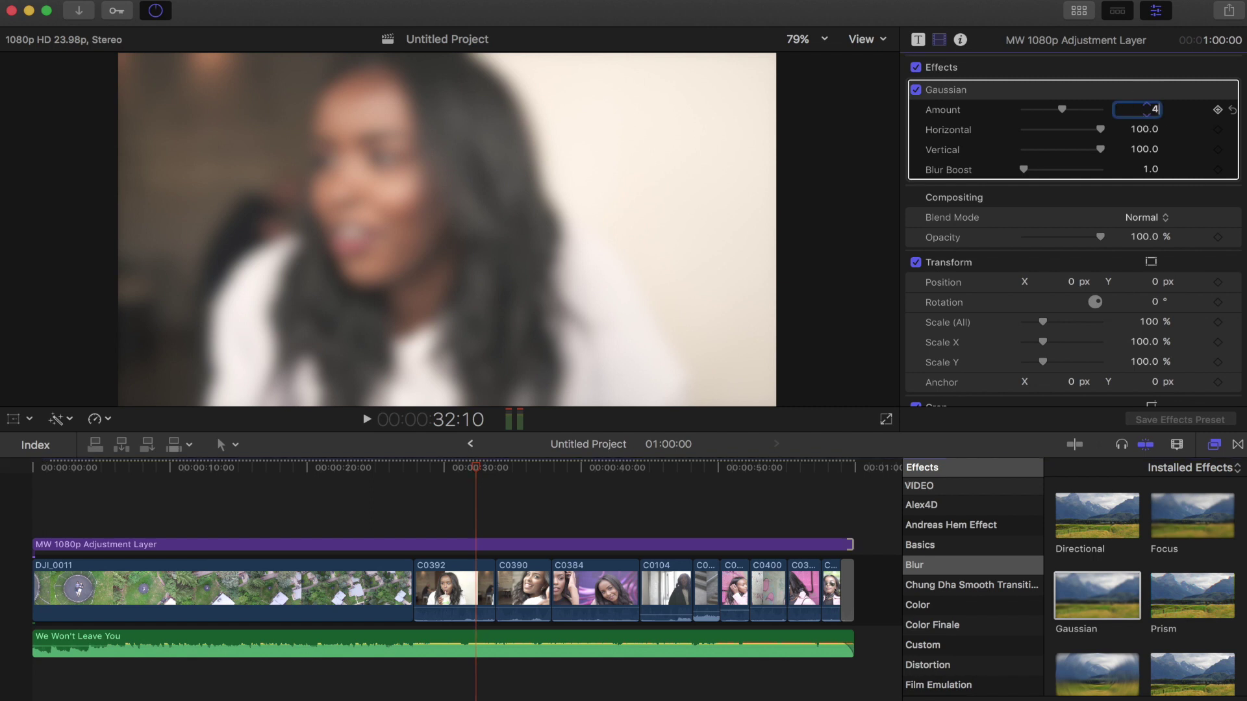
{"action": "type", "text": "4"}
{"action": "key", "text": "Return"}
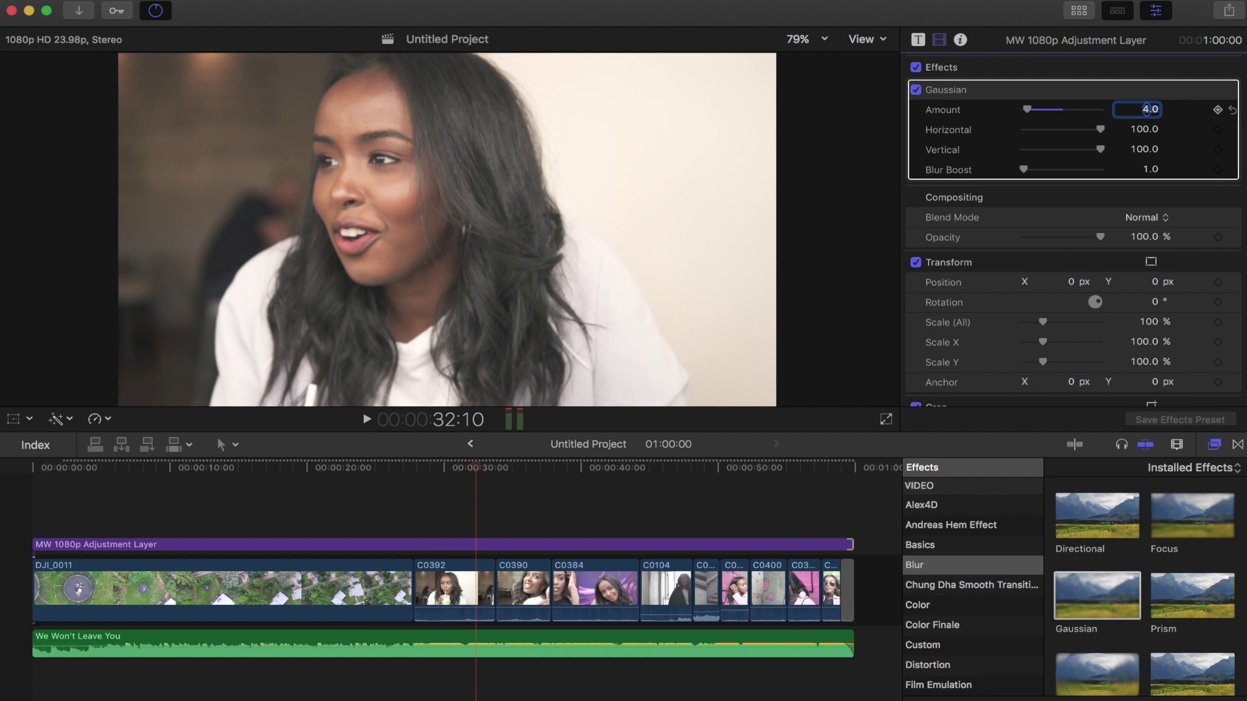
{"action": "left_click", "coordinate": [459, 544]}
{"action": "key", "text": "Delete"}
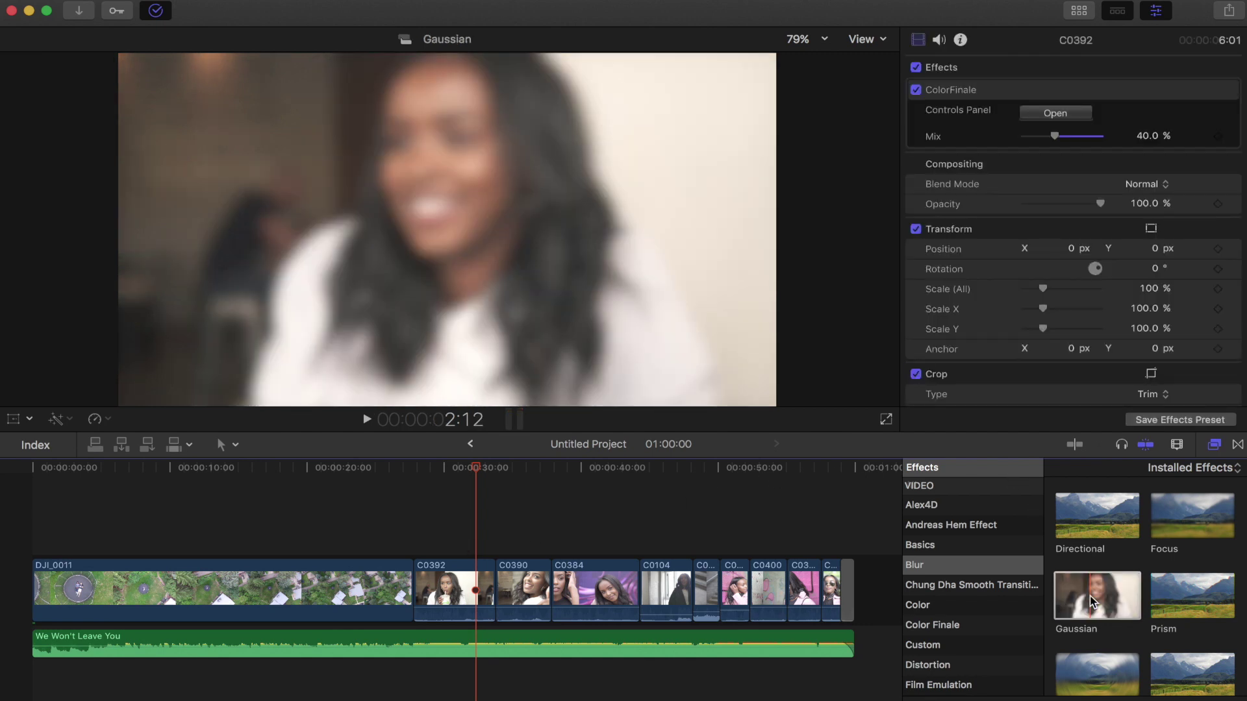
Step: Apply Gaussian blur to clip C0392 with Amount 4.0
{"action": "left_click_drag", "start_coordinate": [1093, 603], "coordinate": [477, 591]}
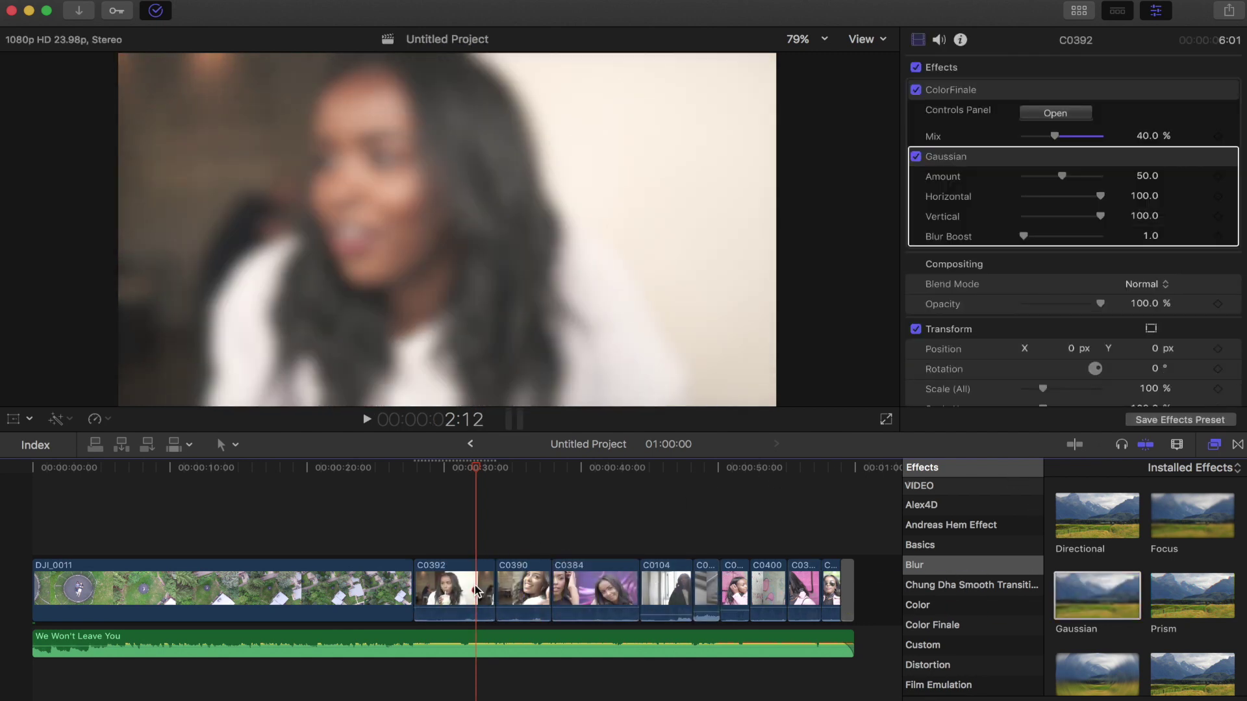
{"action": "left_click", "coordinate": [1144, 176]}
{"action": "type", "text": "4"}
{"action": "key", "text": "Return"}
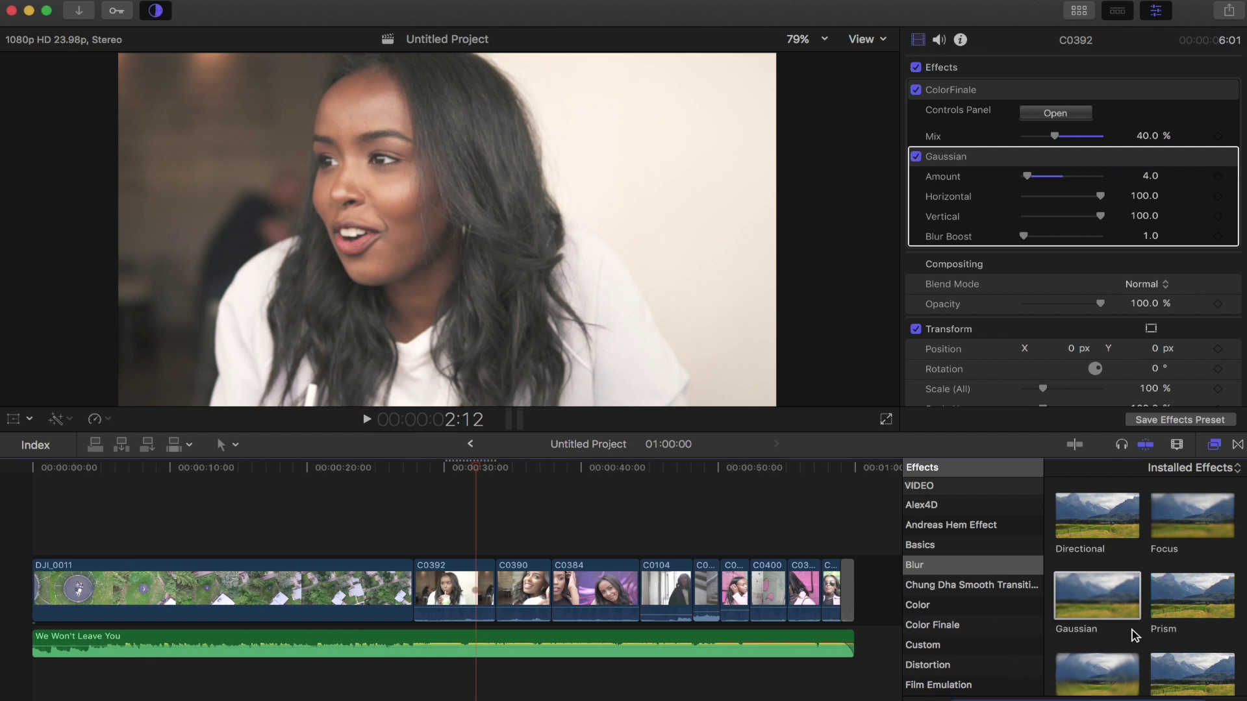
Step: Add the Prism blur to C0392 and set its Amount to 5.0
{"action": "scroll", "coordinate": [1121, 606], "scroll_direction": "down", "scroll_amount": 1}
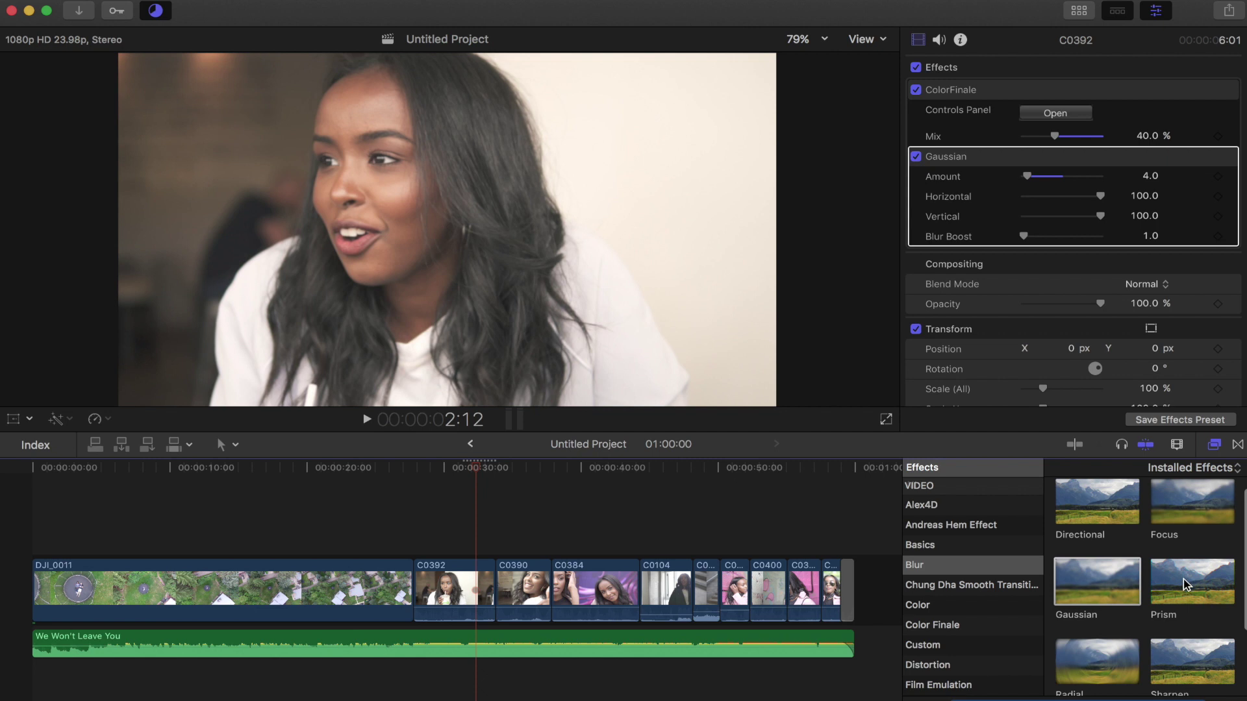
{"action": "left_click_drag", "start_coordinate": [1183, 580], "coordinate": [452, 588]}
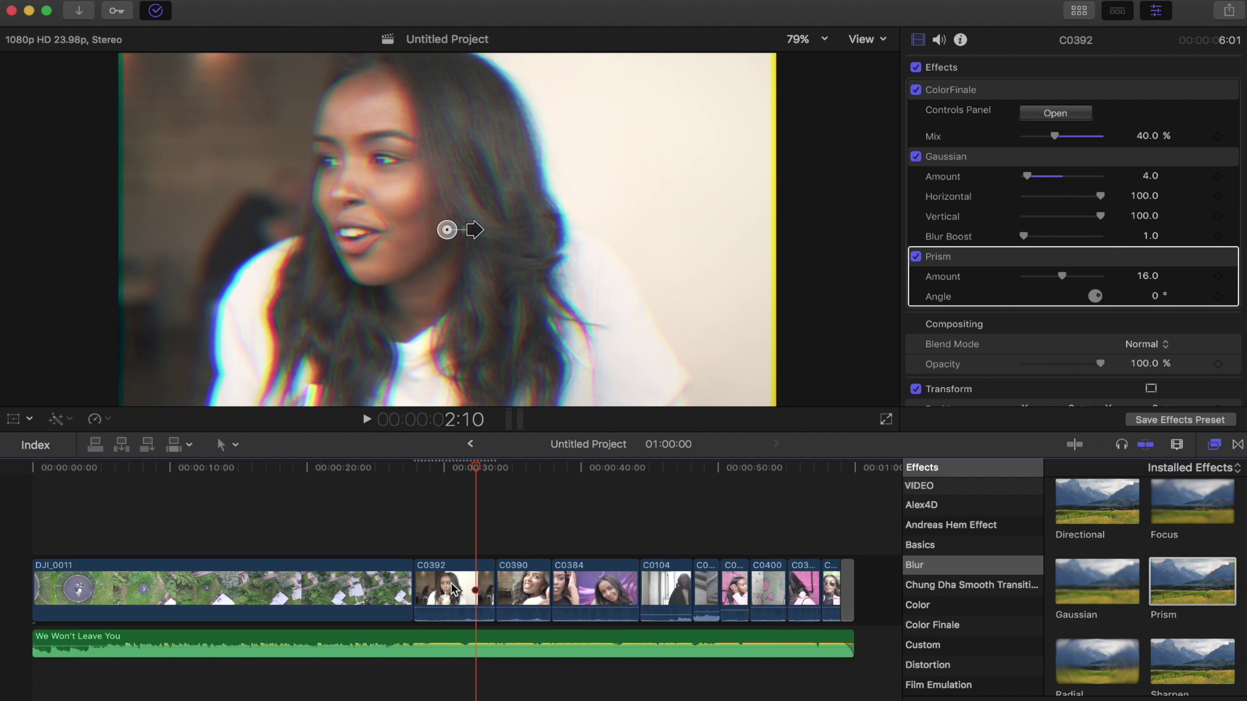
{"action": "left_click", "coordinate": [1146, 277]}
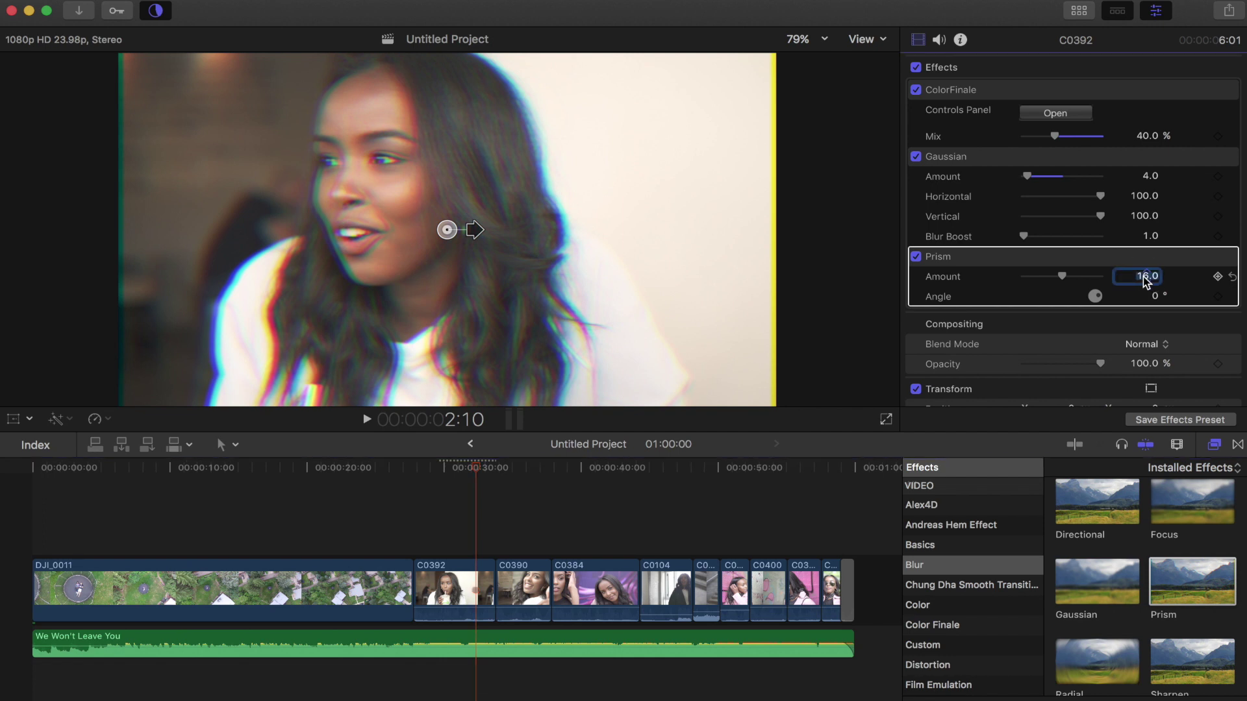
{"action": "type", "text": "4"}
{"action": "key", "text": "Return"}
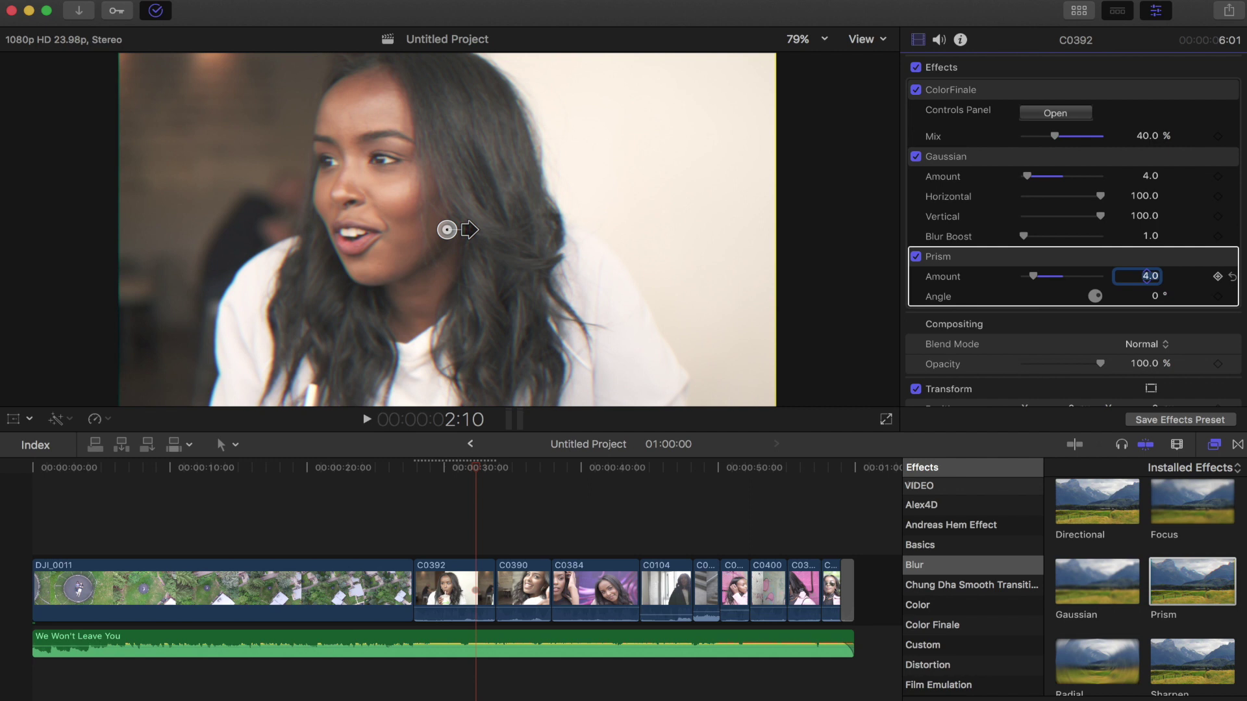
{"action": "left_click_drag", "start_coordinate": [1146, 276], "coordinate": [1146, 276]}
{"action": "key", "text": "Return"}
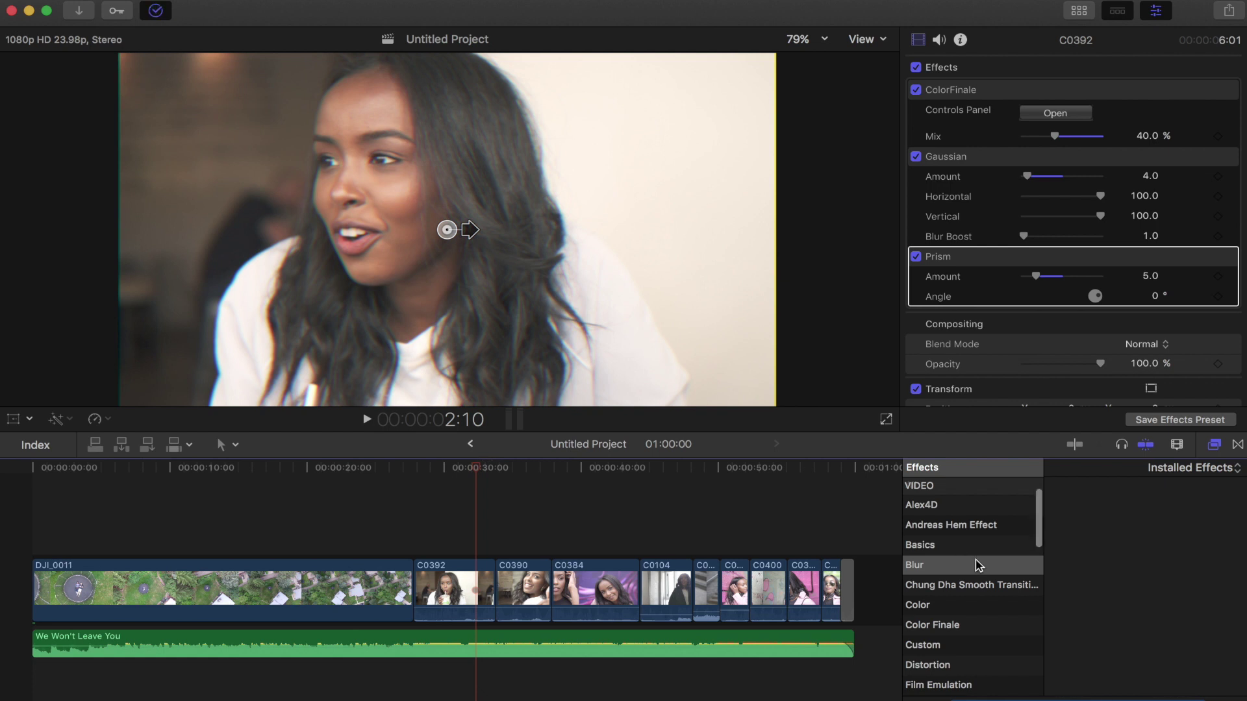
Step: Apply the Bad TV effect from All Video & Audio to clip C0392
{"action": "scroll", "coordinate": [980, 562], "scroll_direction": "up", "scroll_amount": 2}
{"action": "left_click", "coordinate": [955, 487]}
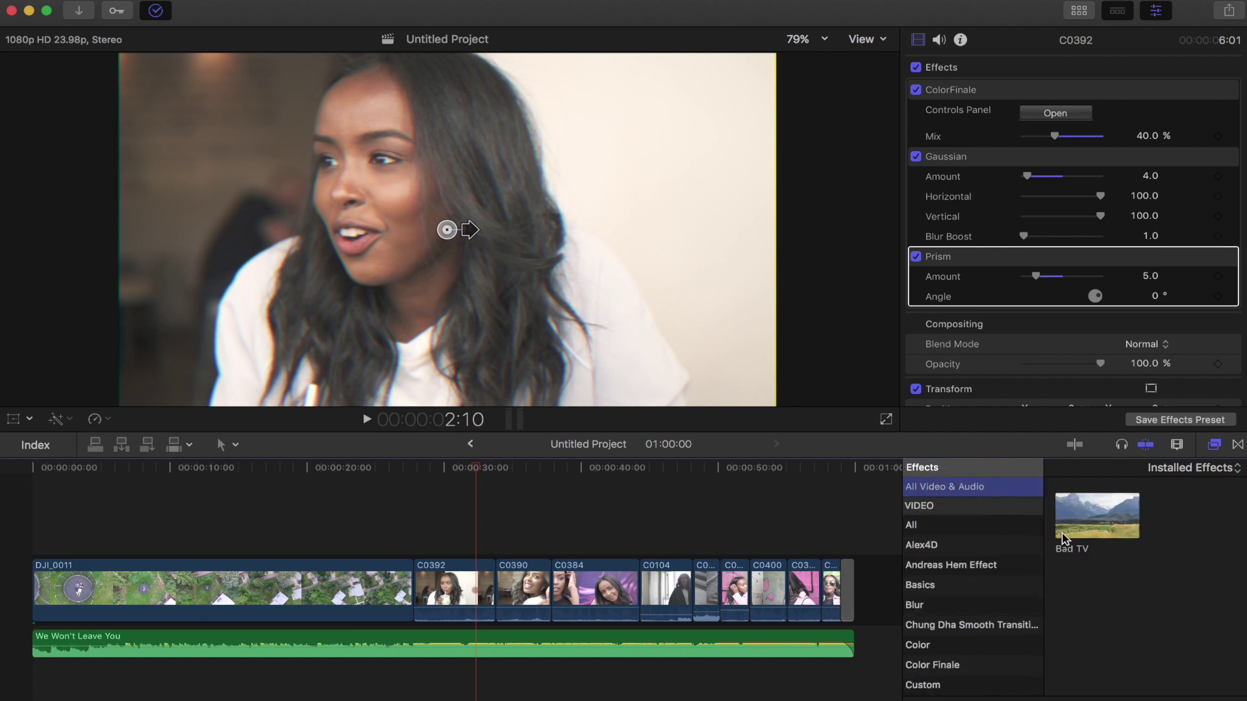
{"action": "left_click_drag", "start_coordinate": [1086, 531], "coordinate": [454, 602]}
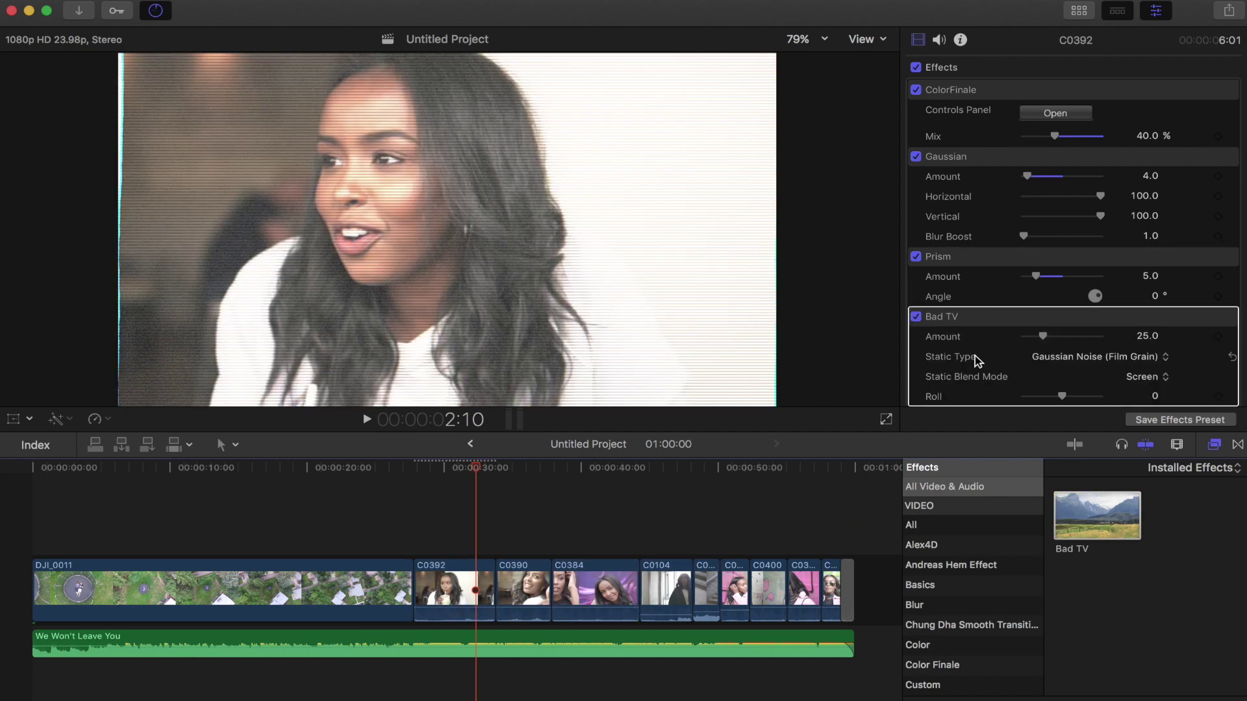
{"action": "scroll", "coordinate": [978, 360], "scroll_direction": "down", "scroll_amount": 4}
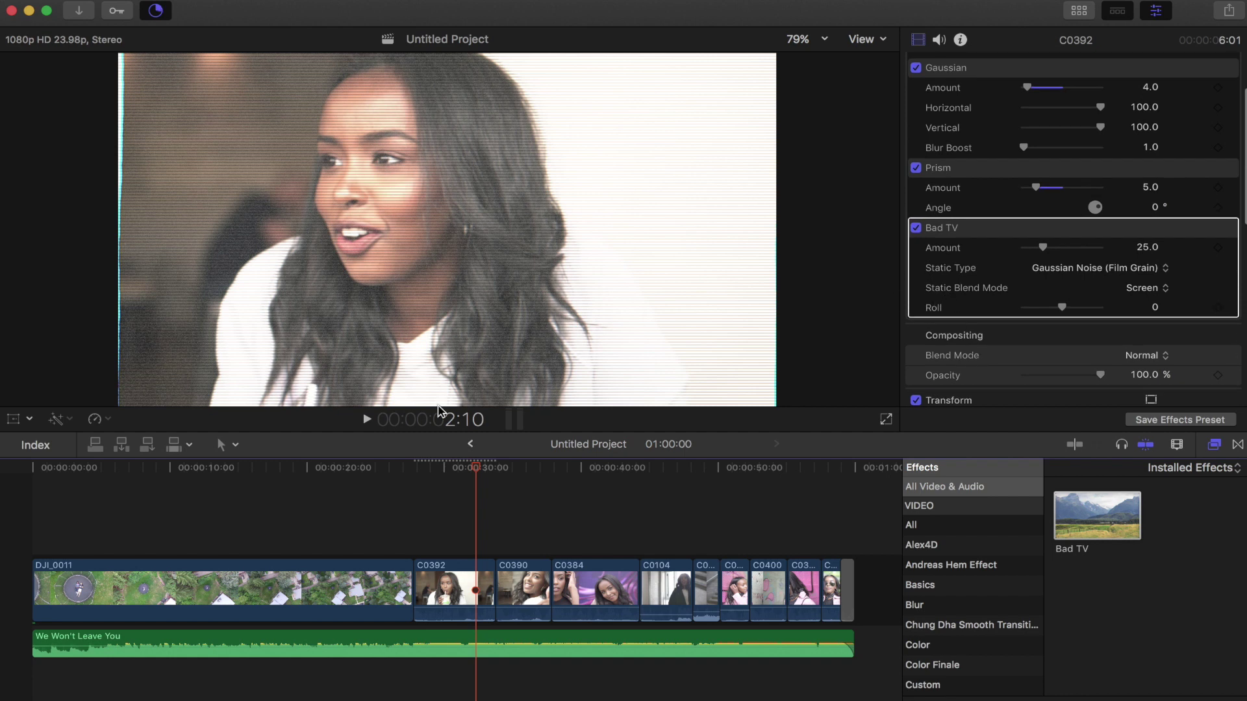
{"action": "mouse_move", "coordinate": [469, 473]}
{"action": "left_mouse_down"}
{"action": "mouse_move", "coordinate": [434, 470]}
{"action": "mouse_move", "coordinate": [461, 467]}
{"action": "mouse_move", "coordinate": [450, 468]}
{"action": "left_mouse_up"}
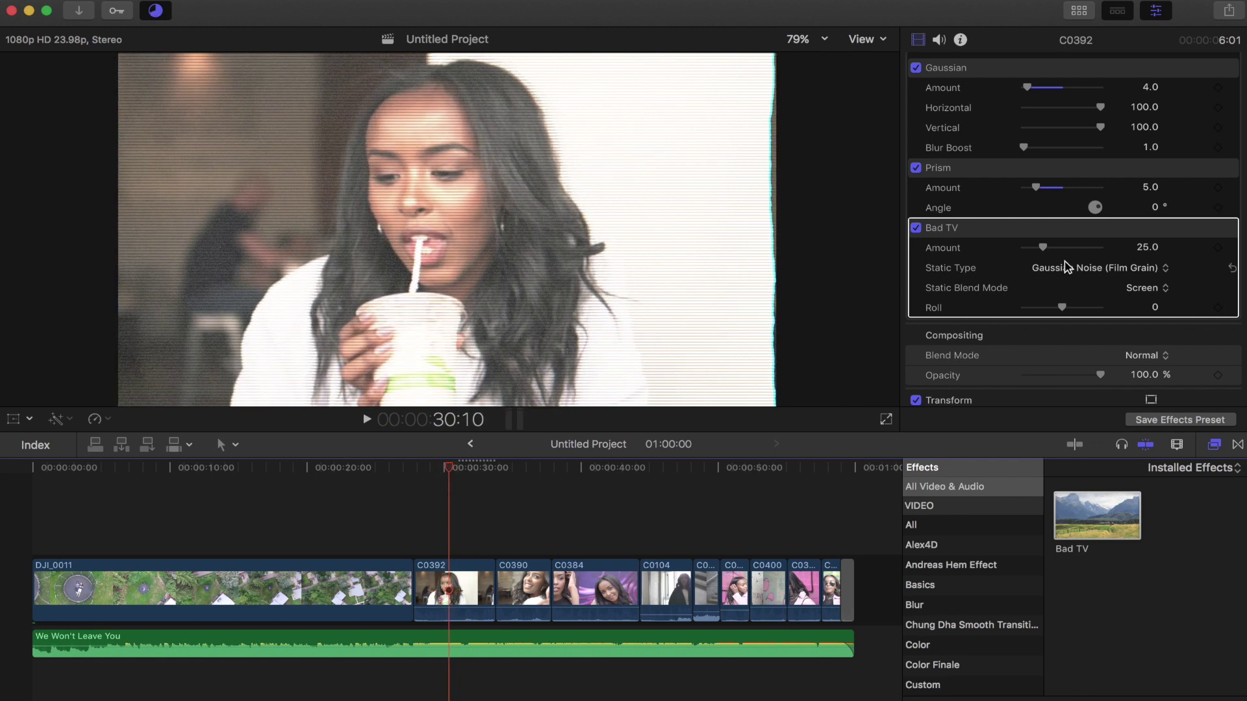
Step: Set the Bad TV Amount to 10.0 after previewing it at 5.0
{"action": "left_click", "coordinate": [1143, 250]}
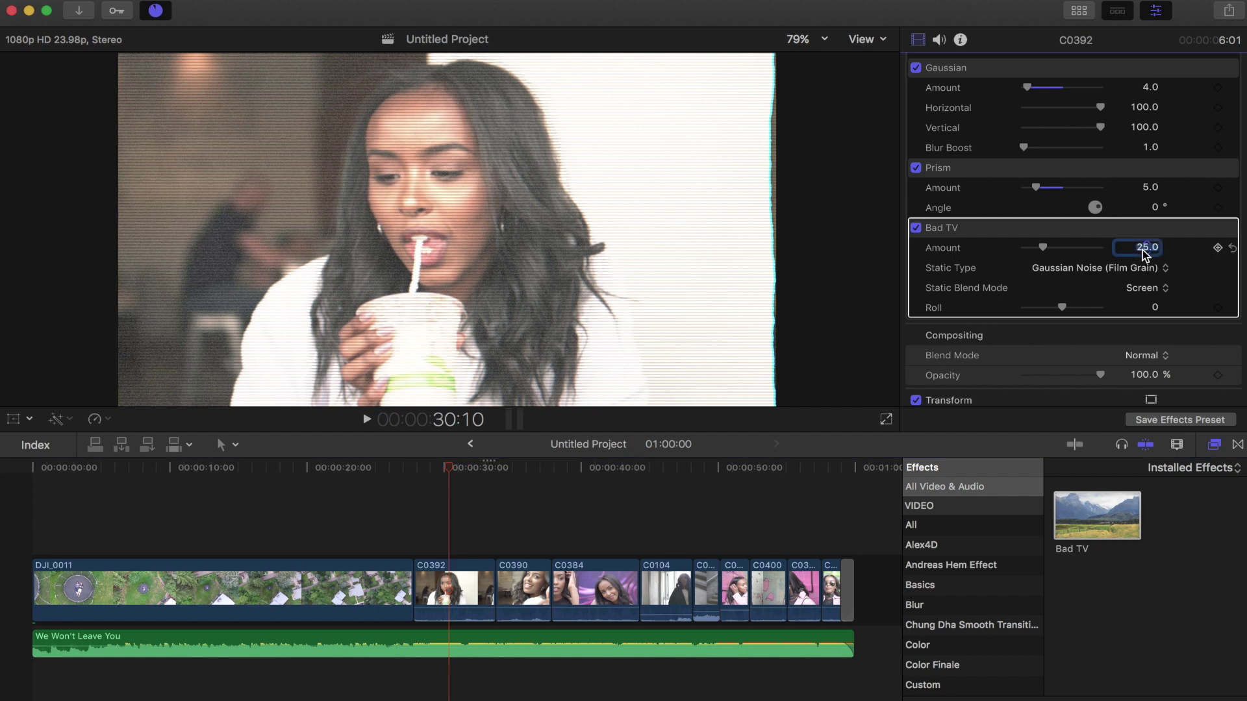
{"action": "type", "text": "5"}
{"action": "key", "text": "Return"}
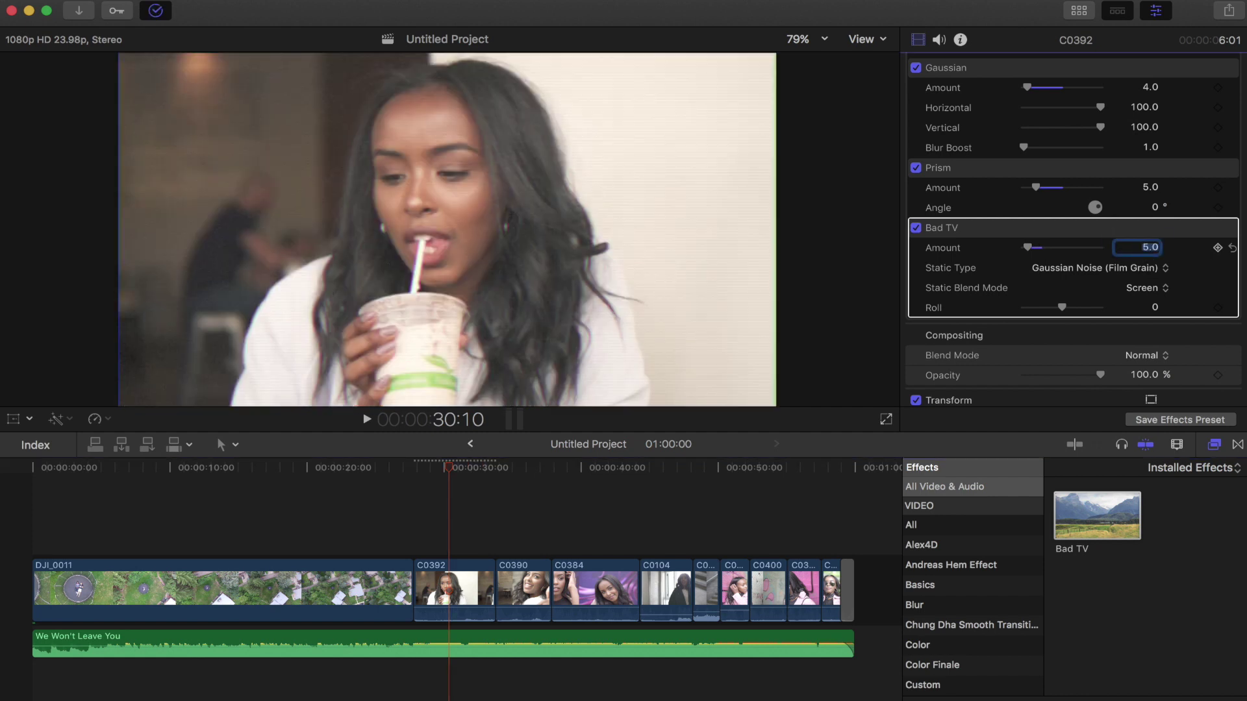
{"action": "mouse_move", "coordinate": [446, 469]}
{"action": "left_mouse_down"}
{"action": "mouse_move", "coordinate": [431, 470]}
{"action": "mouse_move", "coordinate": [444, 474]}
{"action": "left_mouse_up"}
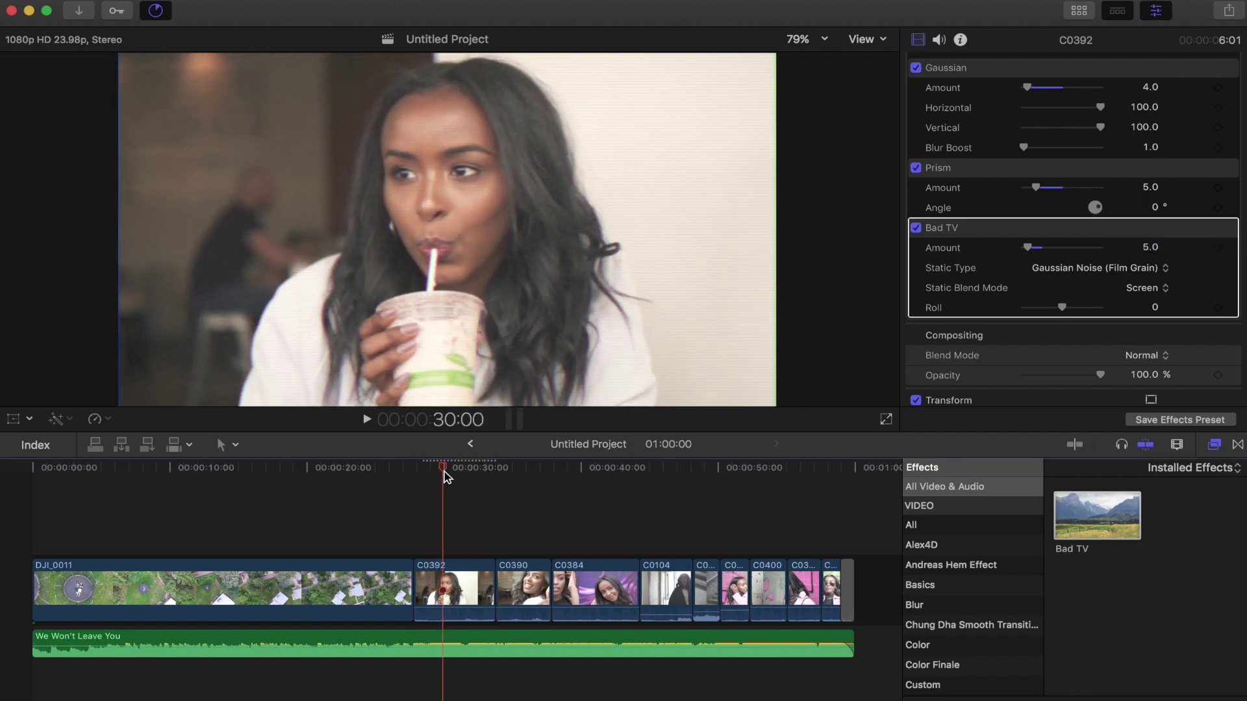
{"action": "left_click", "coordinate": [1148, 249]}
{"action": "type", "text": "10"}
{"action": "key", "text": "Return"}
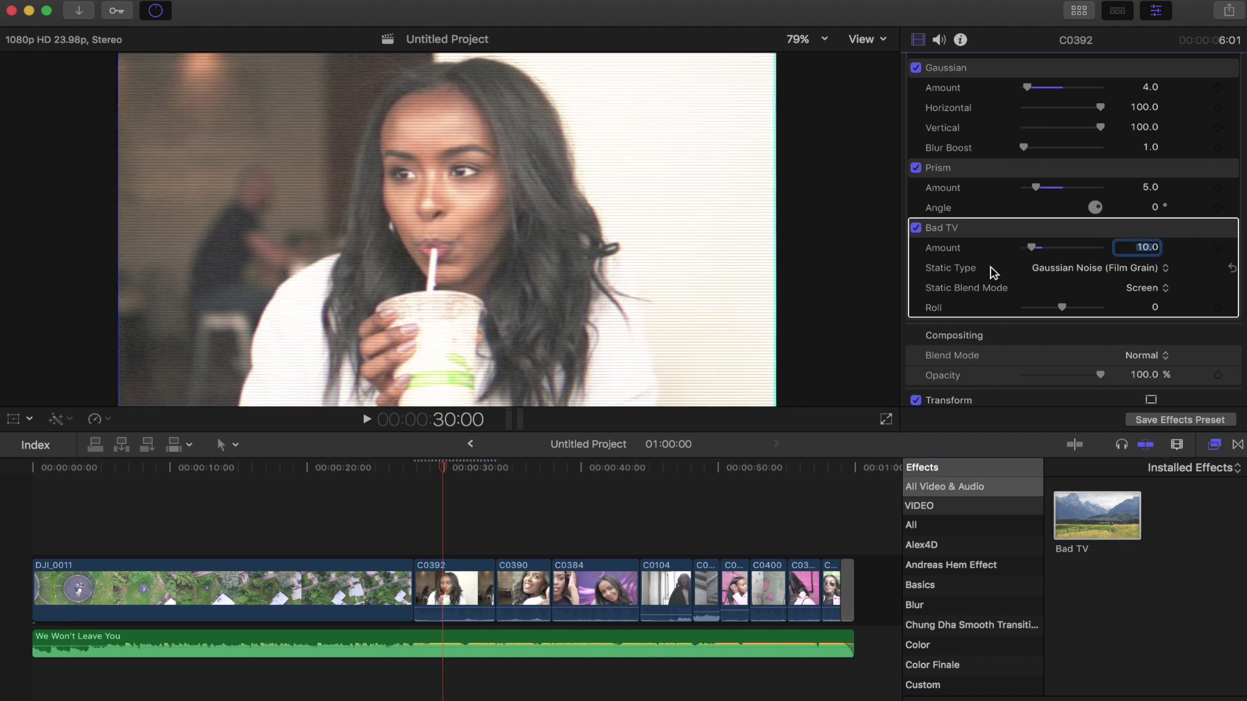
Step: Keep Gaussian Noise (Film Grain) static and Screen blend, and reset Roll to 0
{"action": "left_click", "coordinate": [1049, 272]}
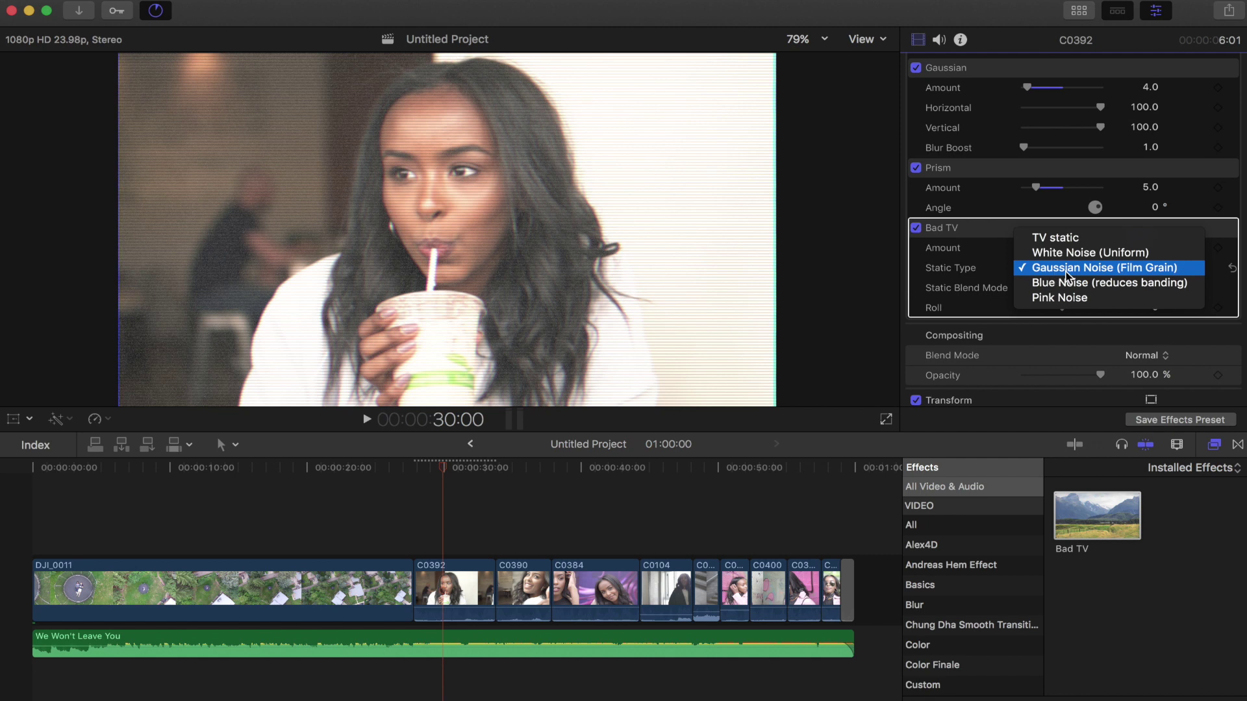
{"action": "left_click", "coordinate": [1067, 272]}
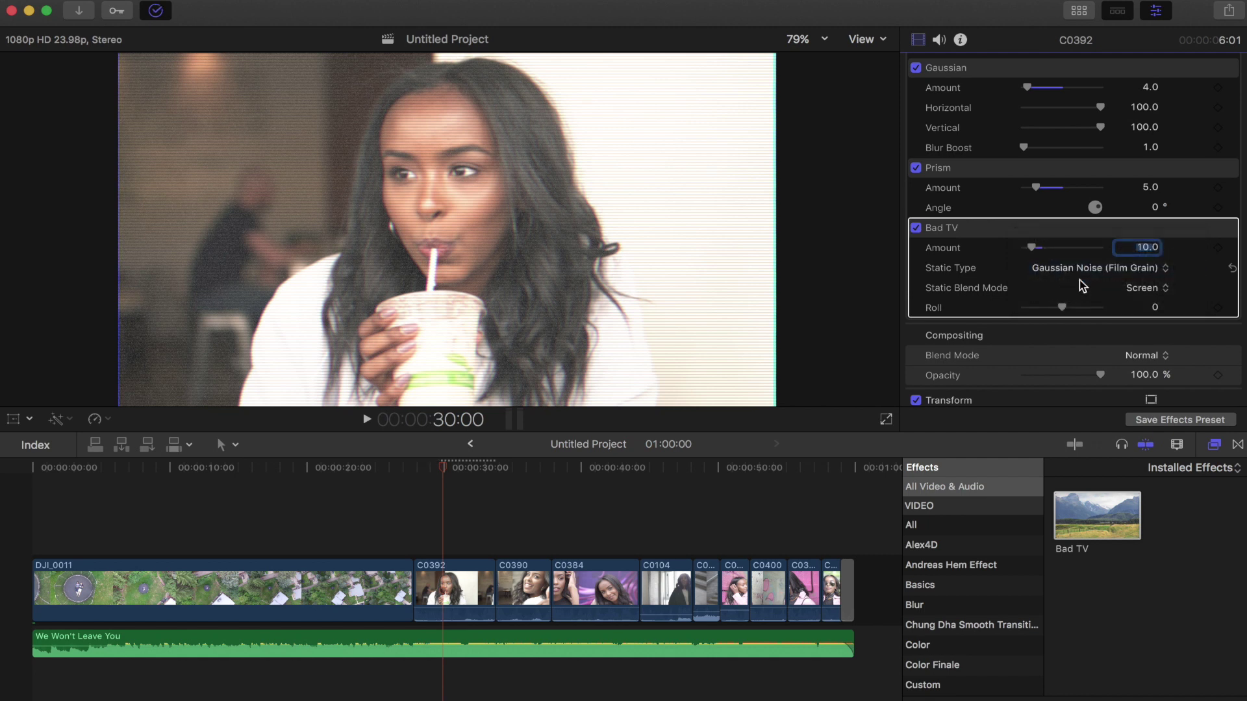
{"action": "left_click", "coordinate": [1138, 287]}
{"action": "left_click", "coordinate": [1140, 290]}
{"action": "mouse_move", "coordinate": [1063, 307]}
{"action": "left_mouse_down"}
{"action": "mouse_move", "coordinate": [1118, 318]}
{"action": "mouse_move", "coordinate": [994, 309]}
{"action": "mouse_move", "coordinate": [1061, 313]}
{"action": "left_mouse_up"}
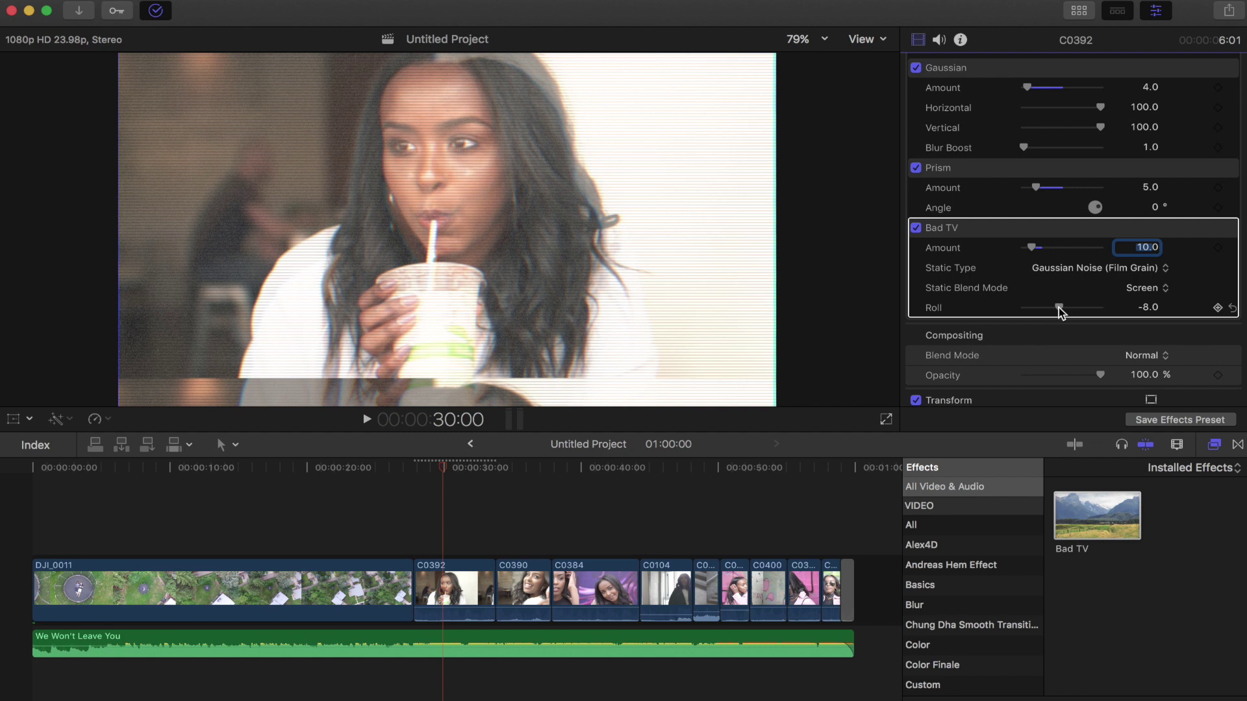
{"action": "left_click", "coordinate": [1145, 307]}
{"action": "type", "text": "0"}
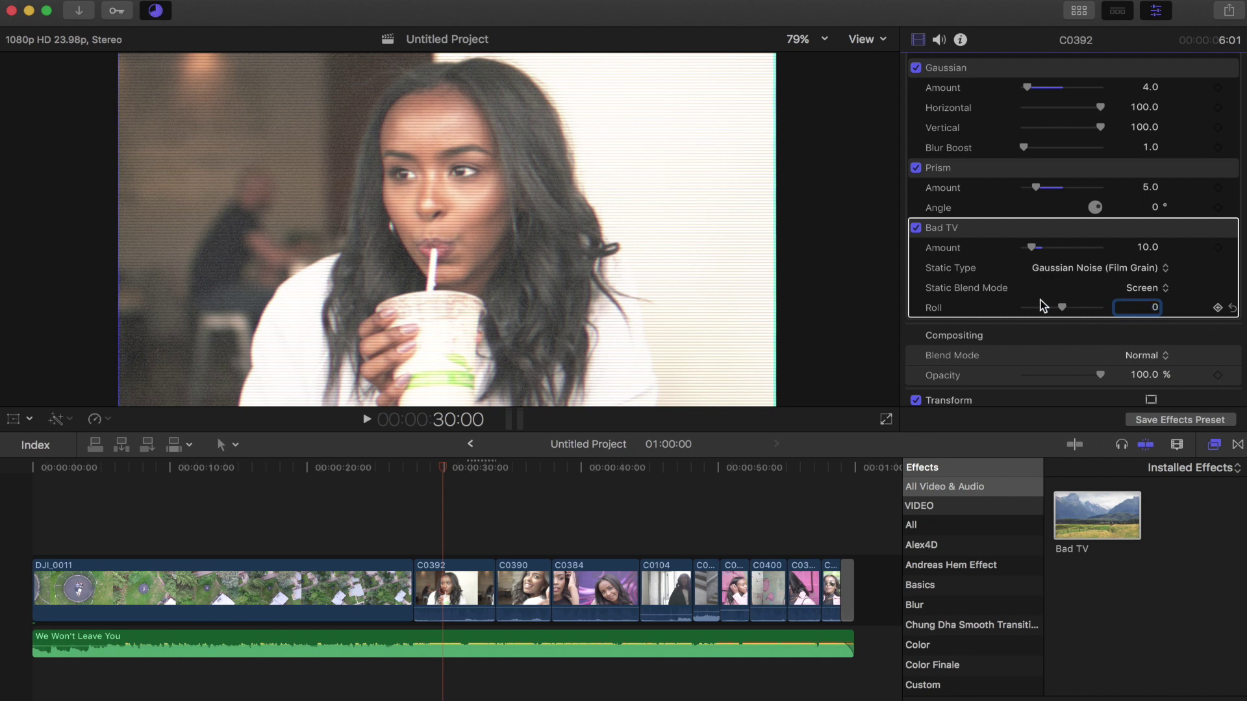
{"action": "scroll", "coordinate": [1041, 306], "scroll_direction": "up", "scroll_amount": 4}
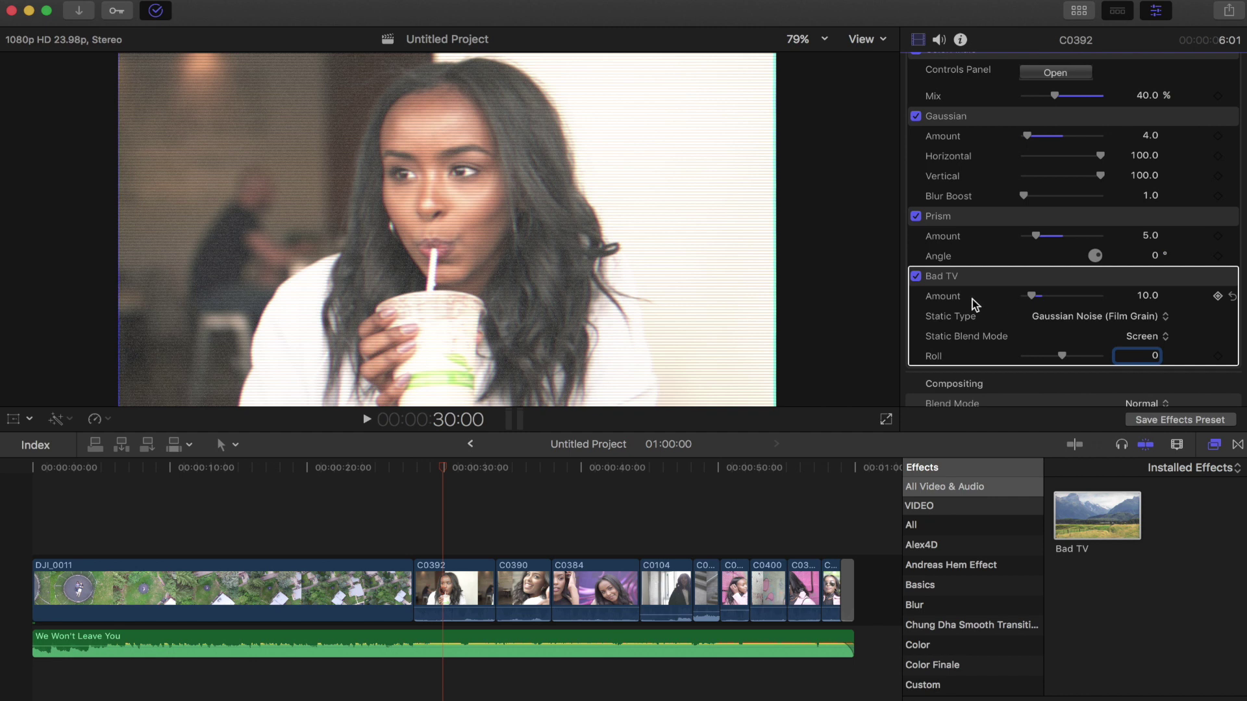
Step: In the inspector's Crop section, set both Left and Right to 200 px
{"action": "scroll", "coordinate": [974, 304], "scroll_direction": "down", "scroll_amount": 5}
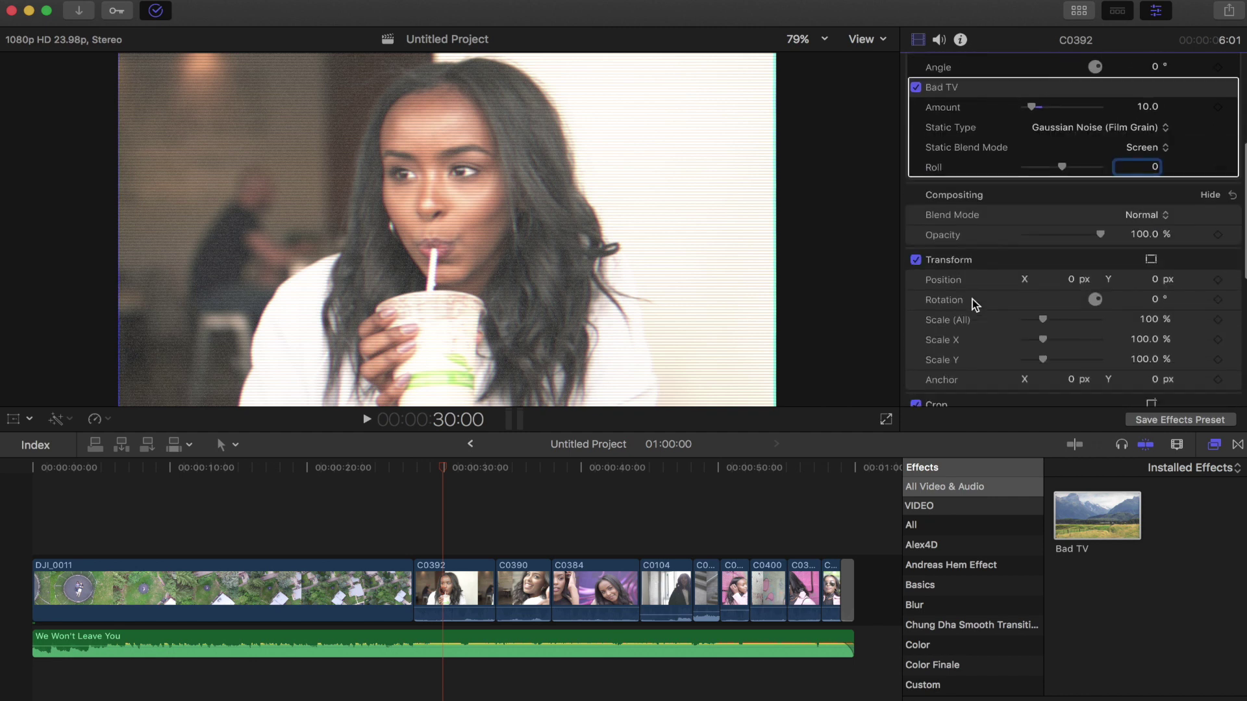
{"action": "scroll", "coordinate": [975, 304], "scroll_direction": "down", "scroll_amount": 5}
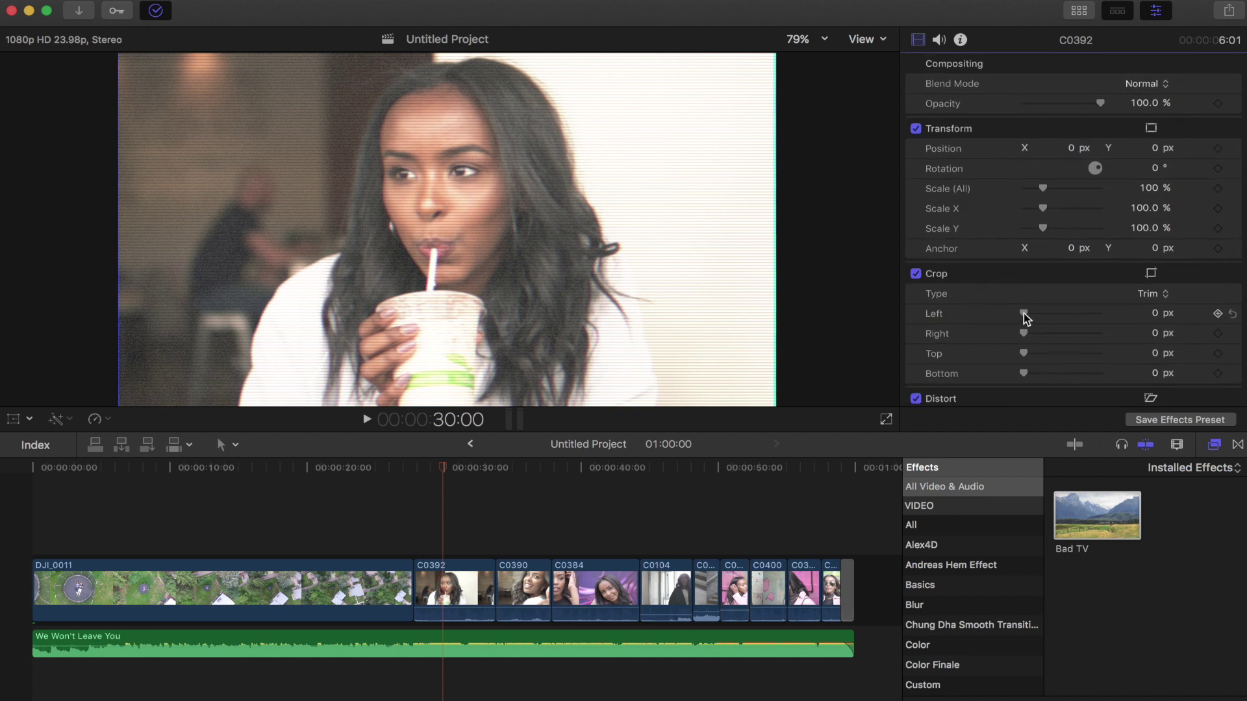
{"action": "left_click_drag", "start_coordinate": [1025, 318], "coordinate": [1038, 317]}
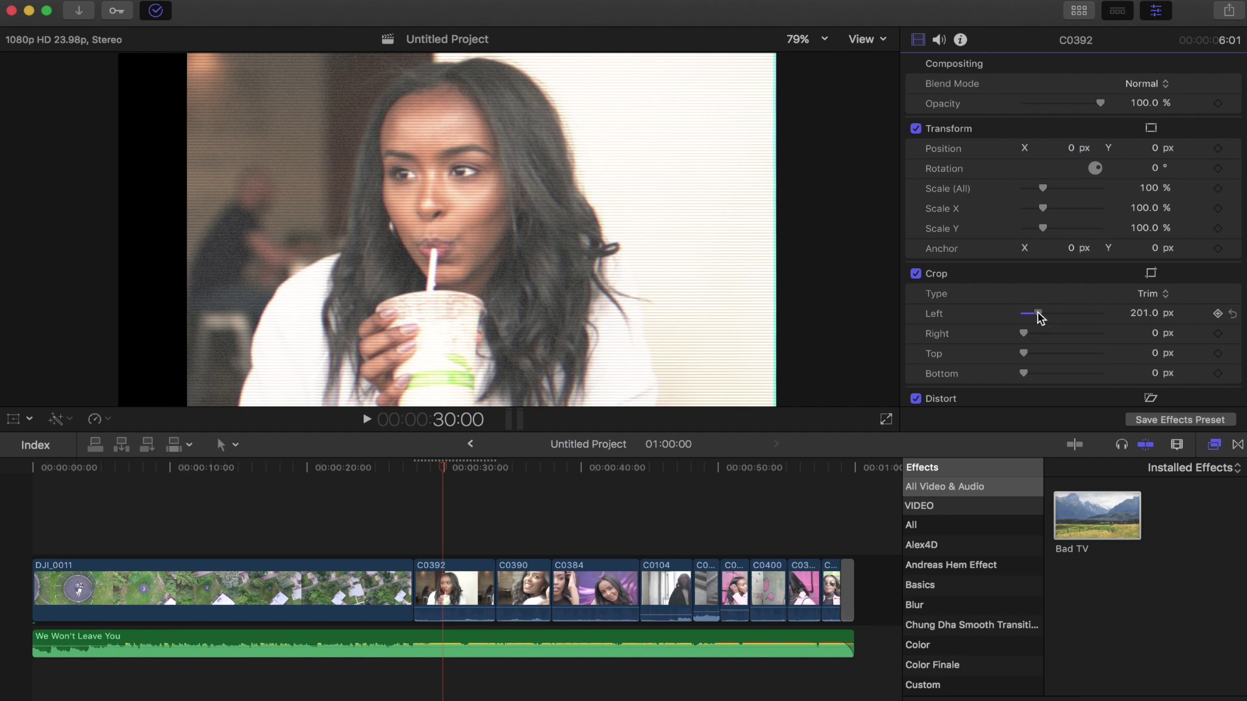
{"action": "left_click", "coordinate": [1136, 314]}
{"action": "type", "text": "200"}
{"action": "key", "text": "Return"}
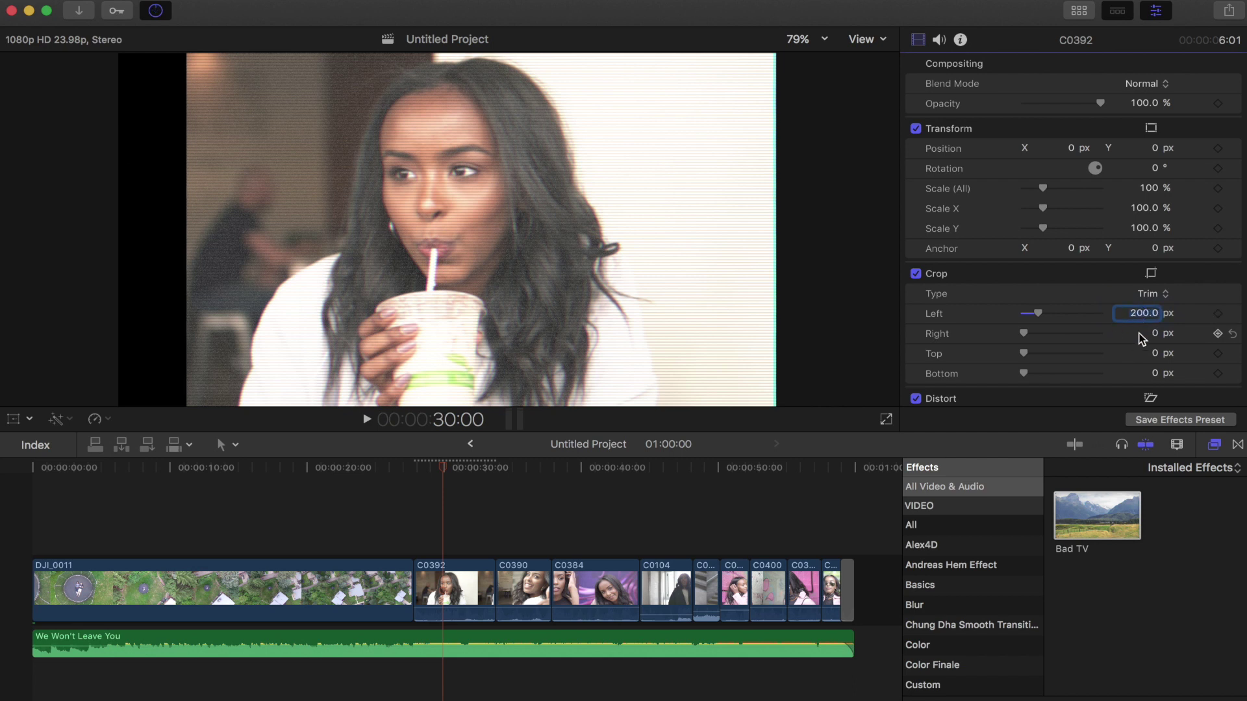
{"action": "left_click", "coordinate": [1155, 333]}
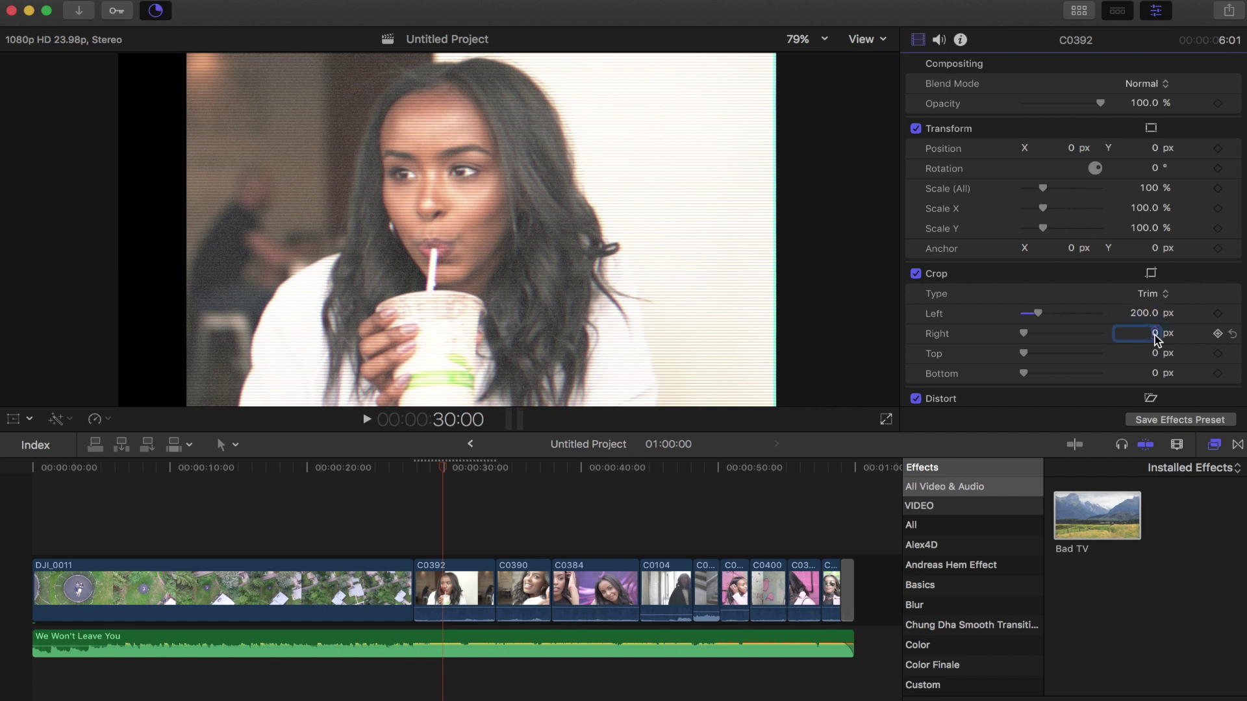
{"action": "type", "text": "200"}
{"action": "key", "text": "Return"}
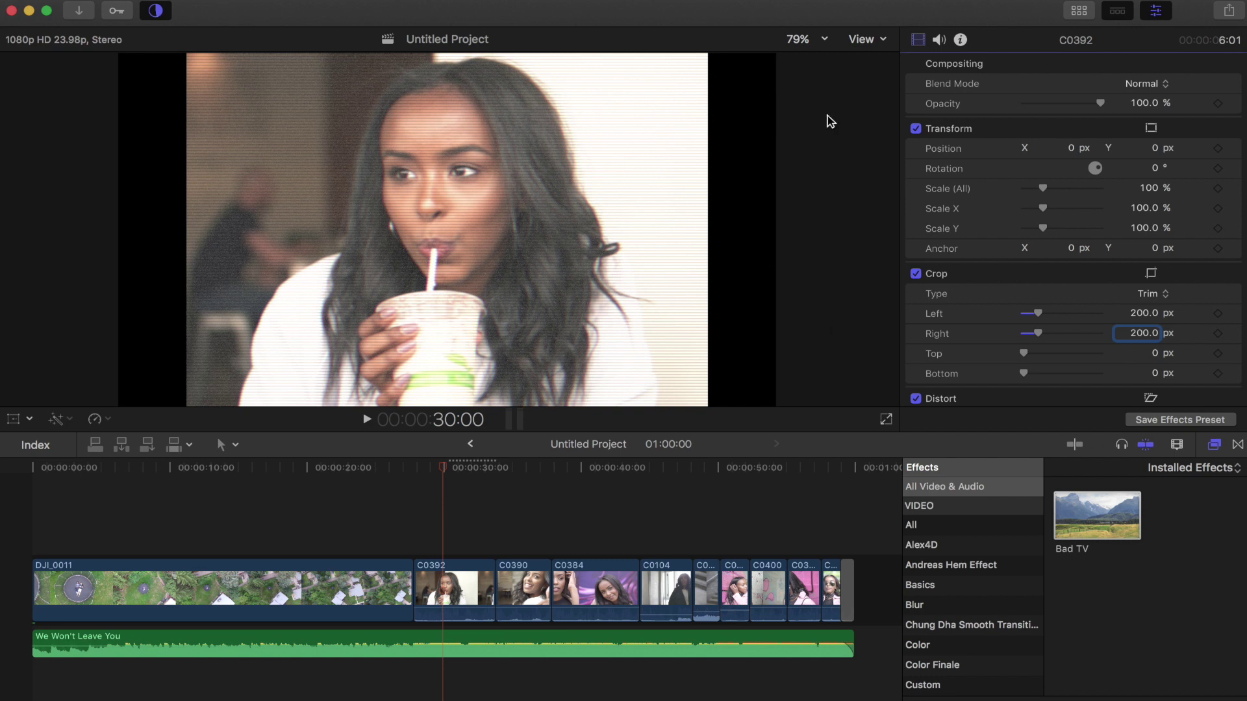
Step: Drag the Custom title from the Titles browser onto the timeline above clip C0392
{"action": "left_click", "coordinate": [1079, 11]}
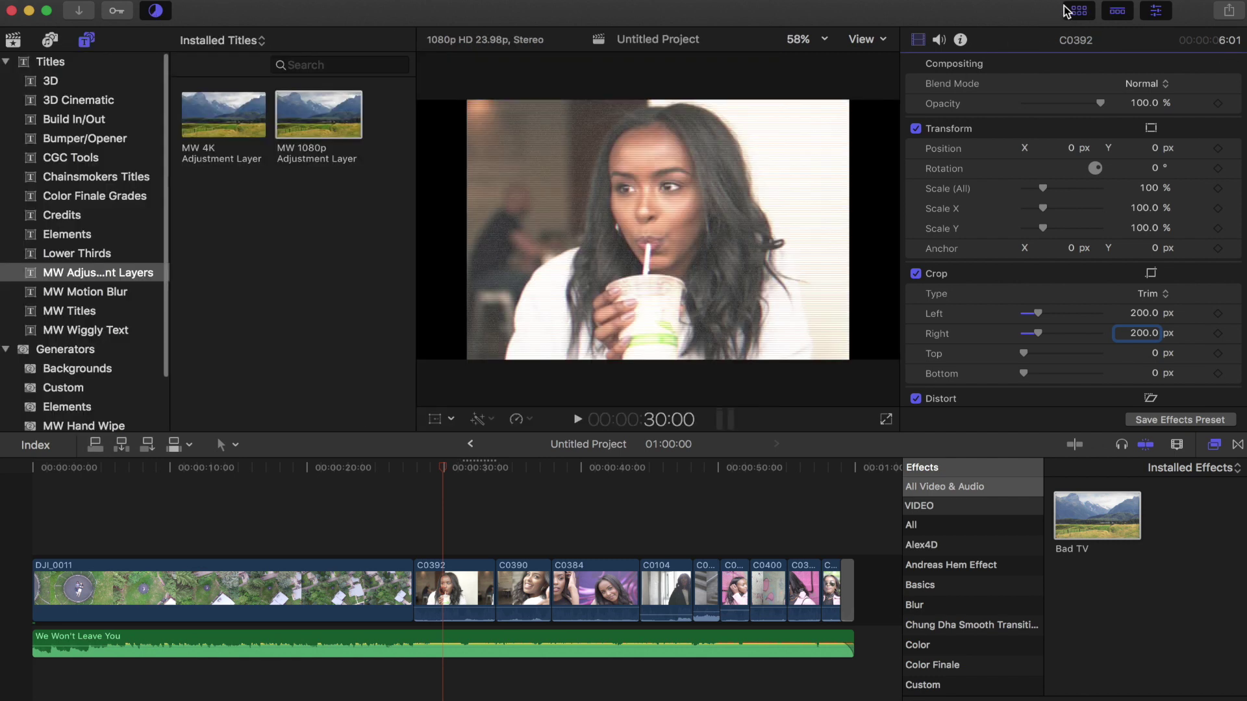
{"action": "left_click", "coordinate": [61, 61]}
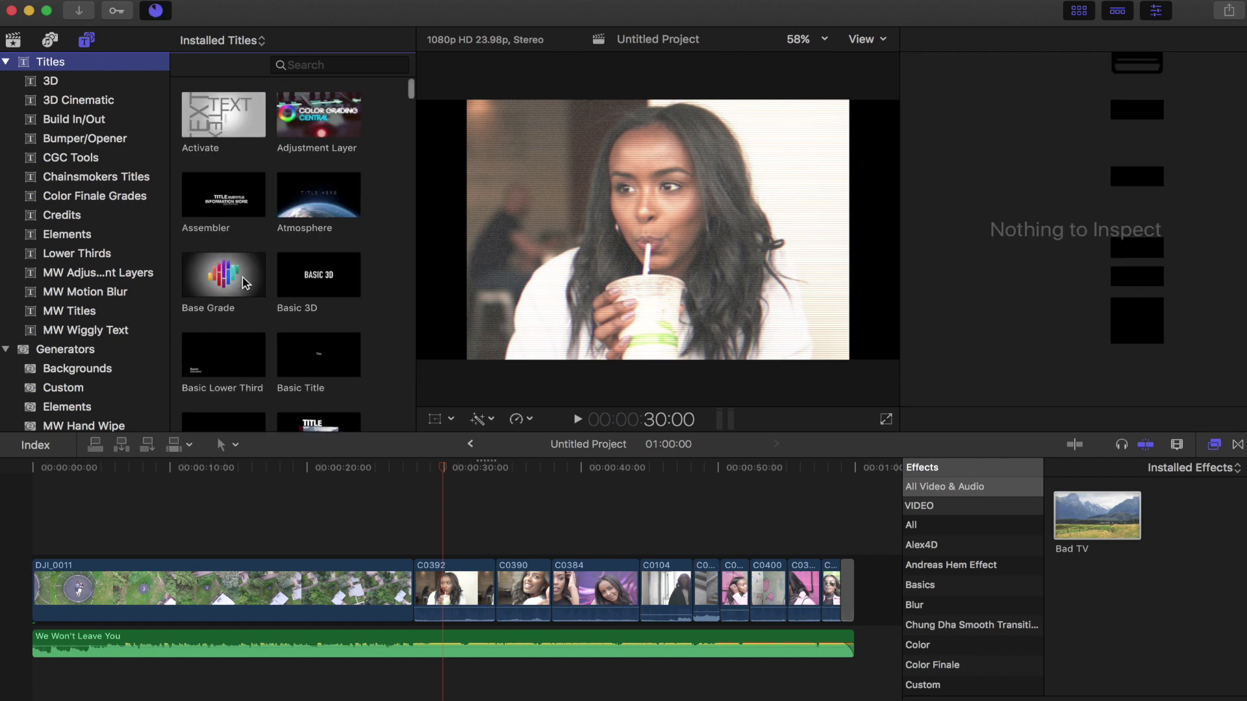
{"action": "scroll", "coordinate": [244, 276], "scroll_direction": "down", "scroll_amount": 4}
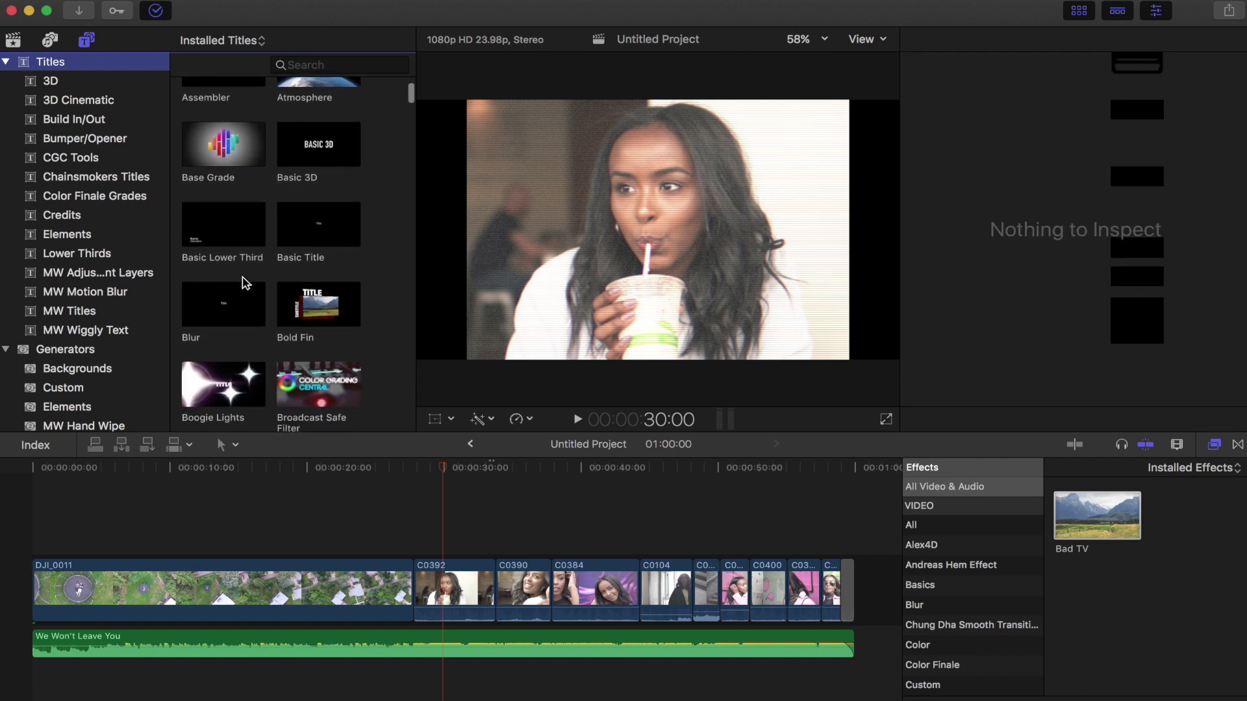
{"action": "scroll", "coordinate": [243, 282], "scroll_direction": "down", "scroll_amount": 6}
{"action": "scroll", "coordinate": [244, 283], "scroll_direction": "down", "scroll_amount": 3}
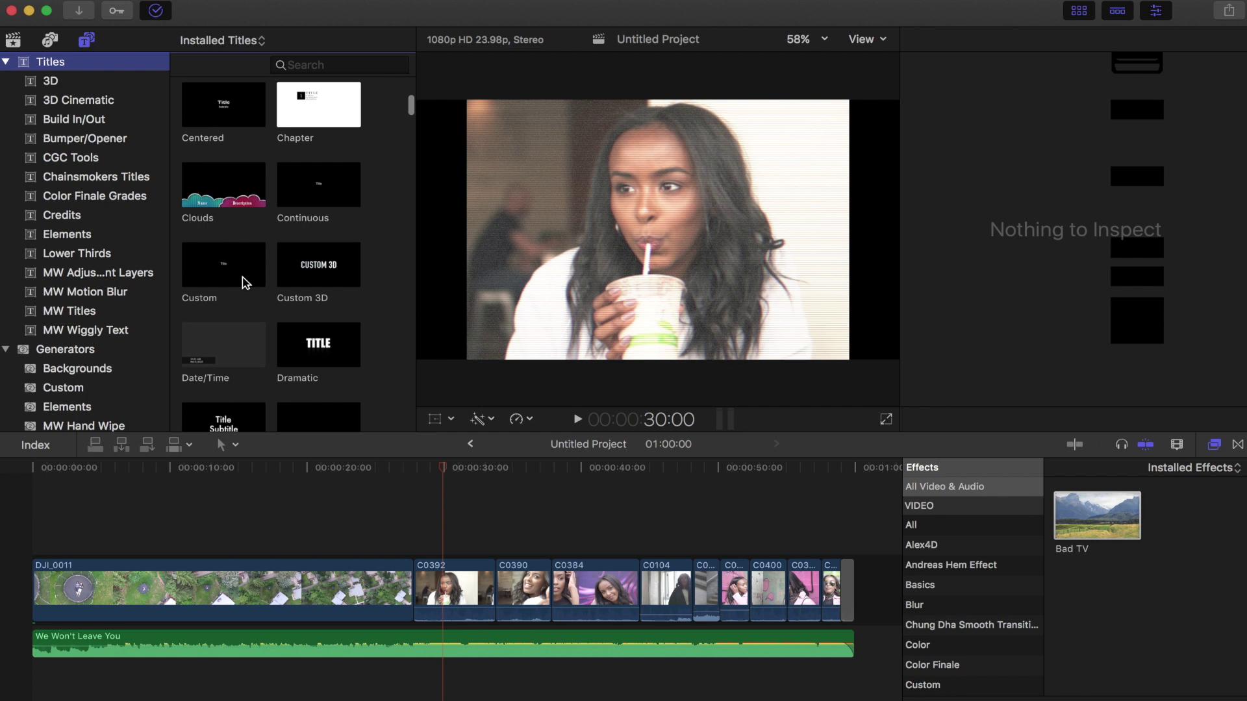
{"action": "left_click_drag", "start_coordinate": [214, 273], "coordinate": [452, 544]}
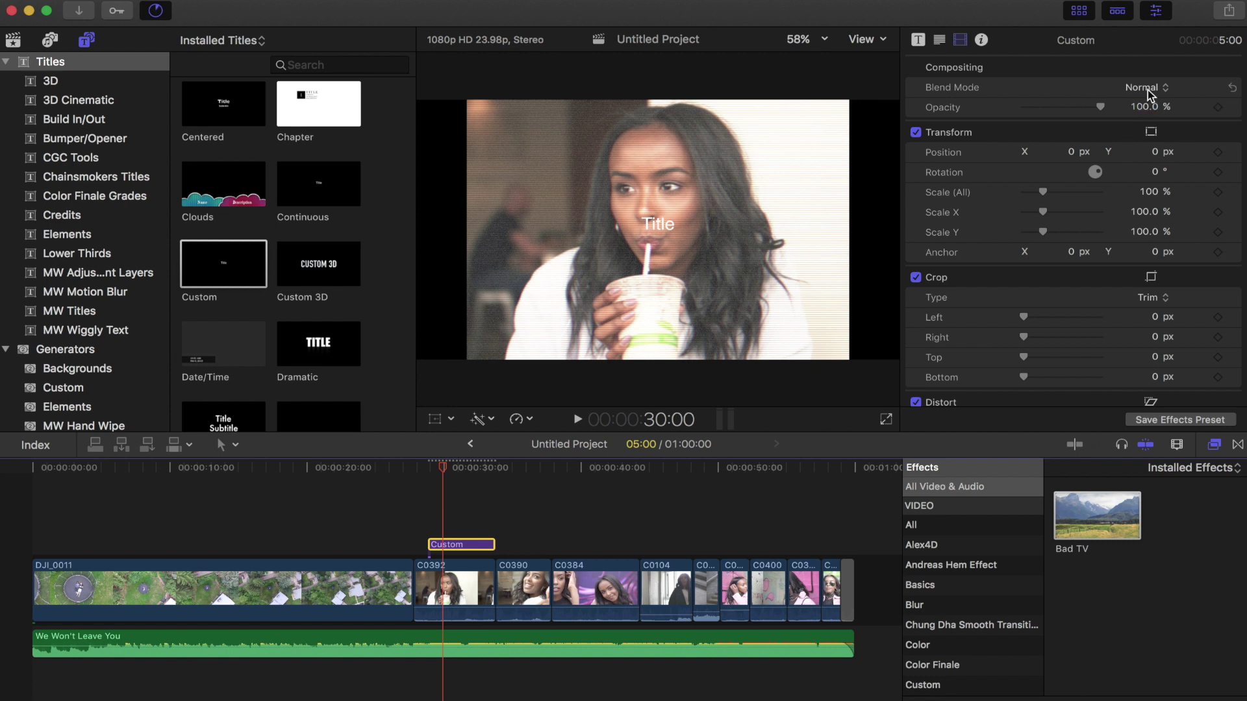
Step: Show the title's Text inspector settings and its text style preset list
{"action": "left_click", "coordinate": [918, 43]}
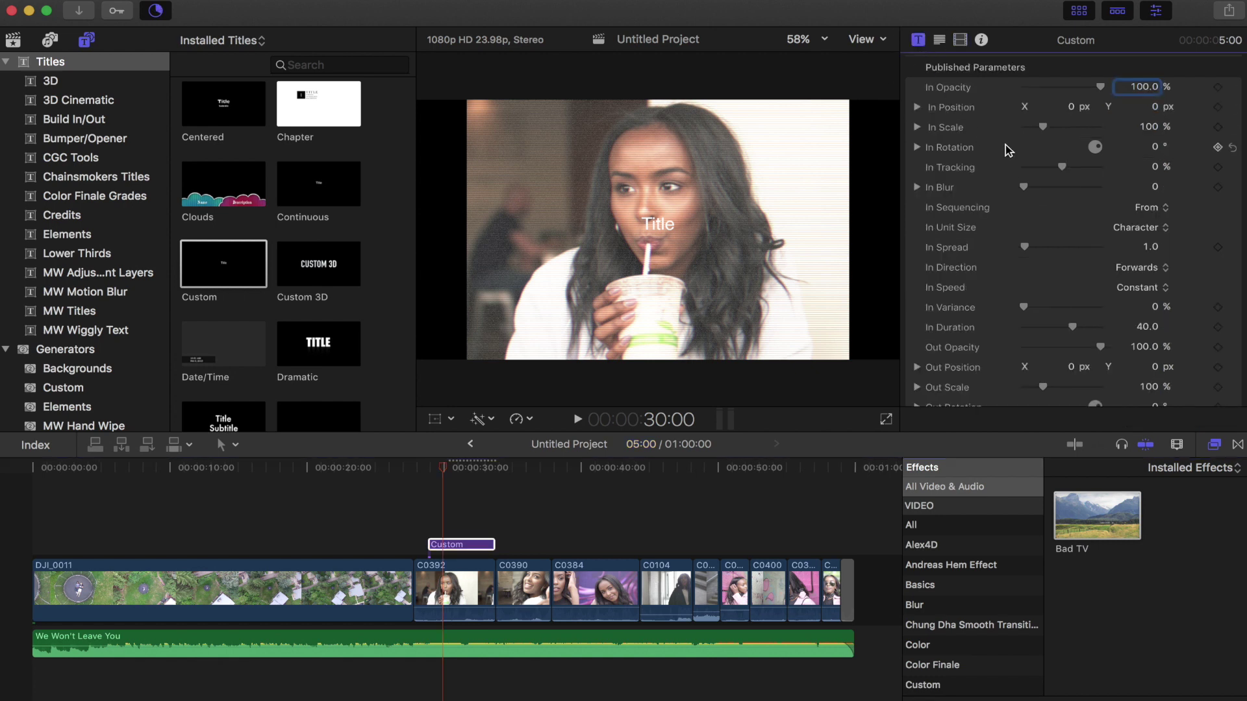
{"action": "left_click", "coordinate": [942, 42]}
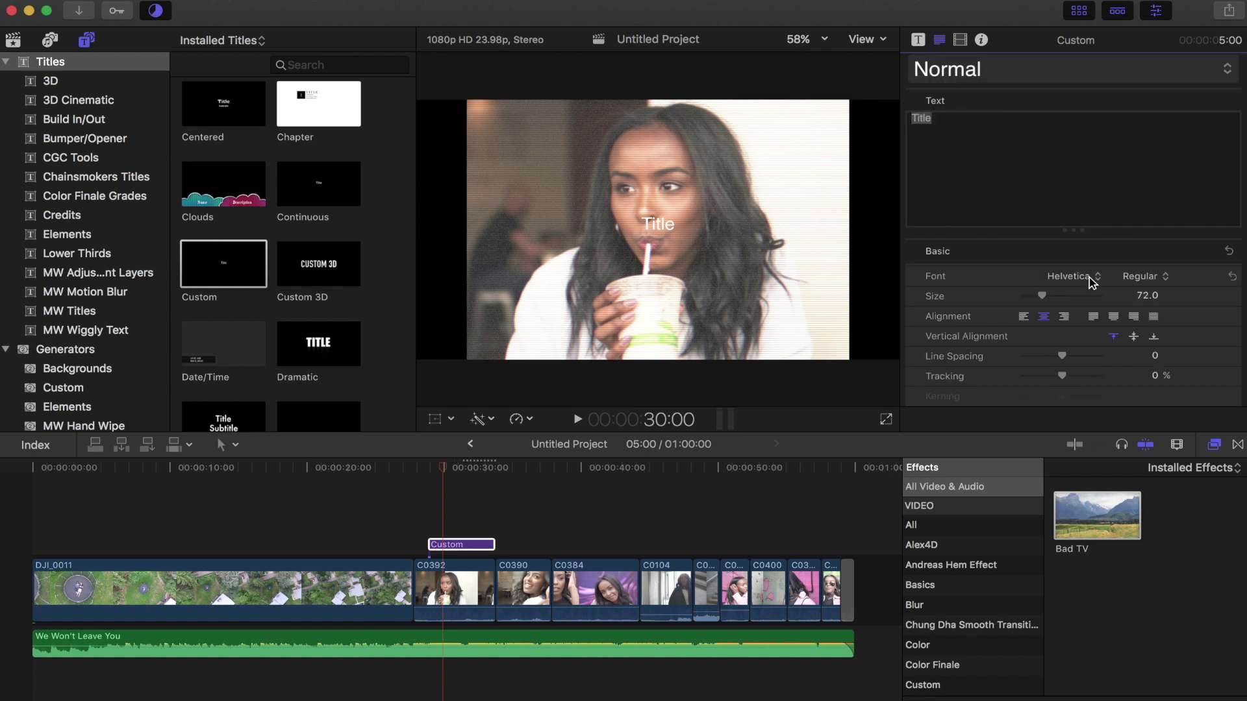
{"action": "left_click", "coordinate": [1010, 73]}
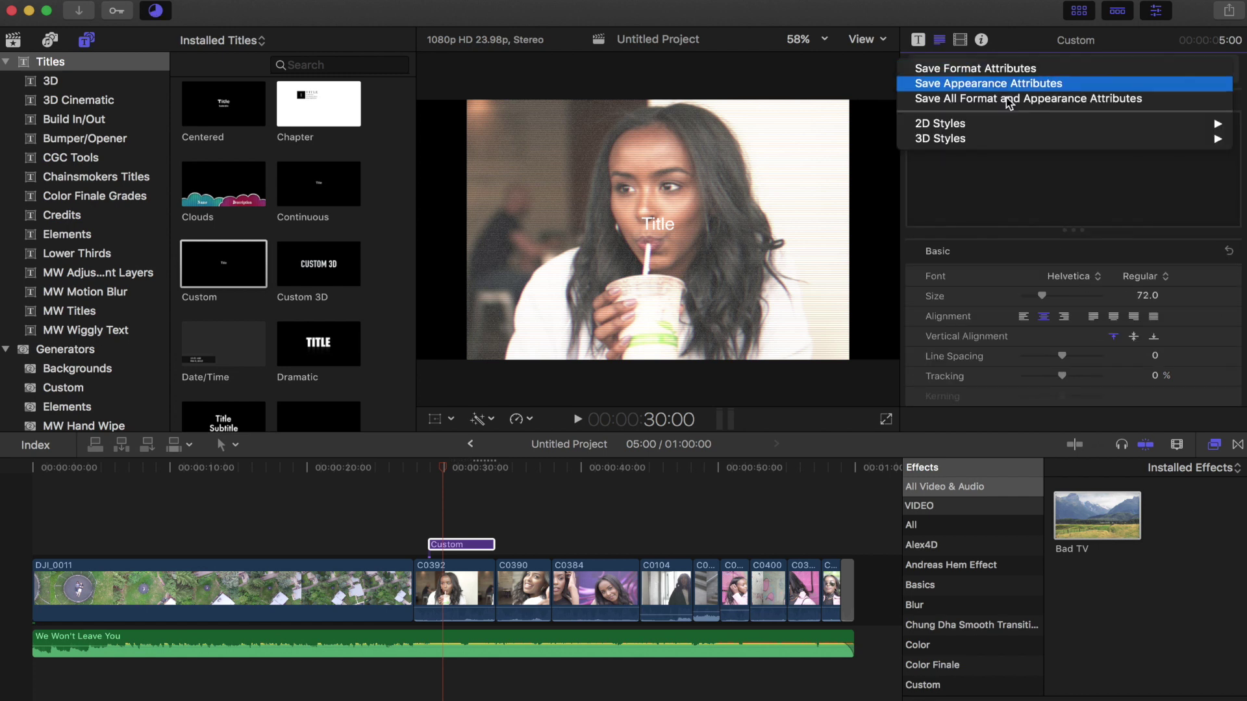
{"action": "mouse_move", "coordinate": [1009, 126]}
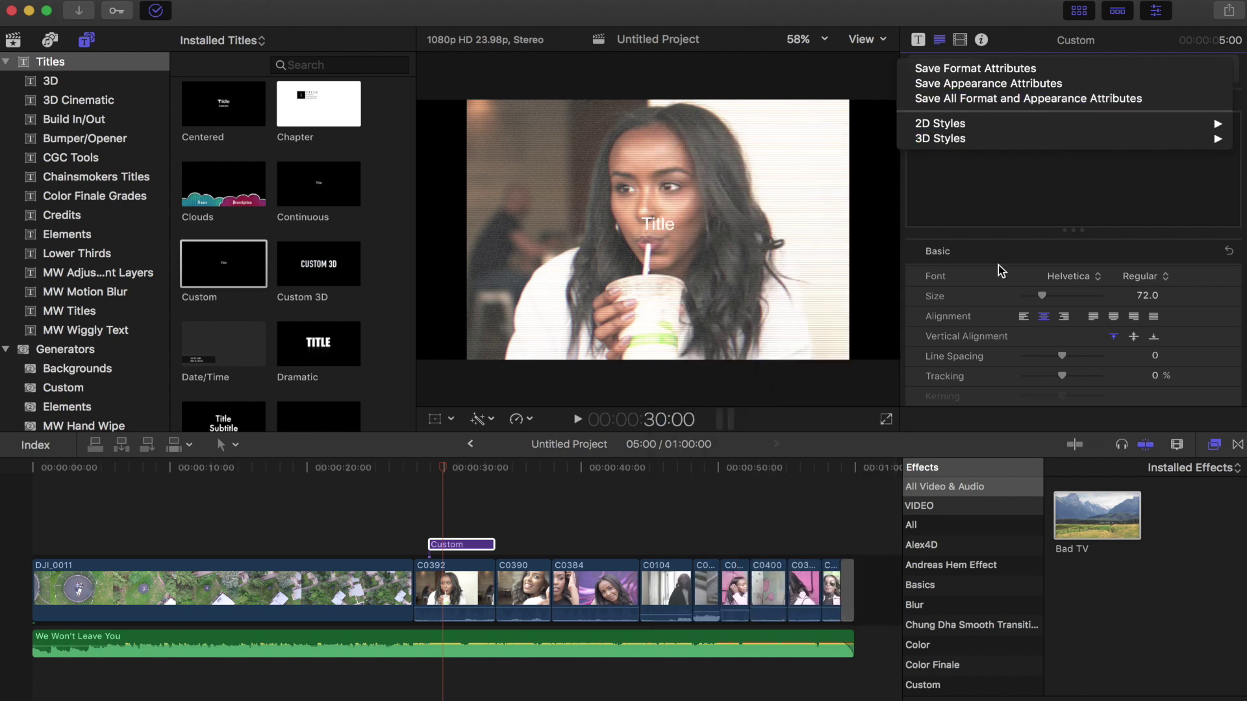
Step: Change the title font to DIN Alternate Bold and replace 'Title' with '2001: 06 :29'
{"action": "left_click", "coordinate": [1051, 279]}
{"action": "left_click", "coordinate": [1068, 280]}
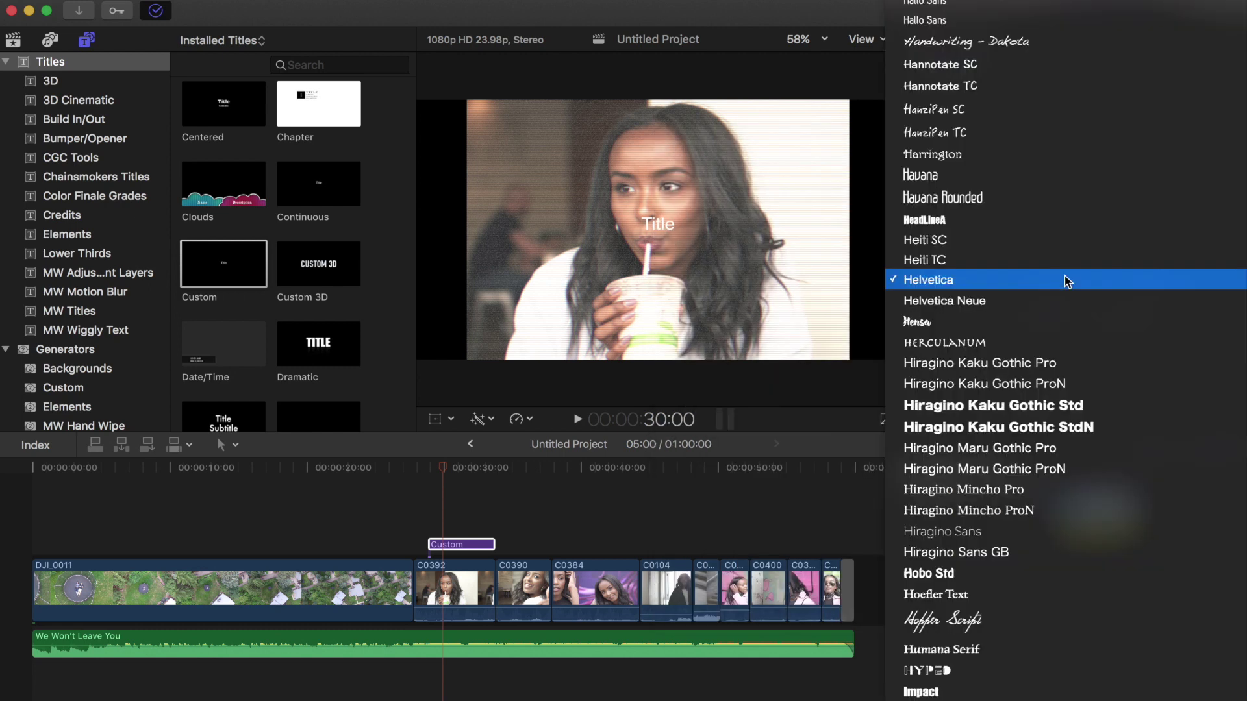
{"action": "scroll", "coordinate": [1068, 281], "scroll_direction": "up", "scroll_amount": 15}
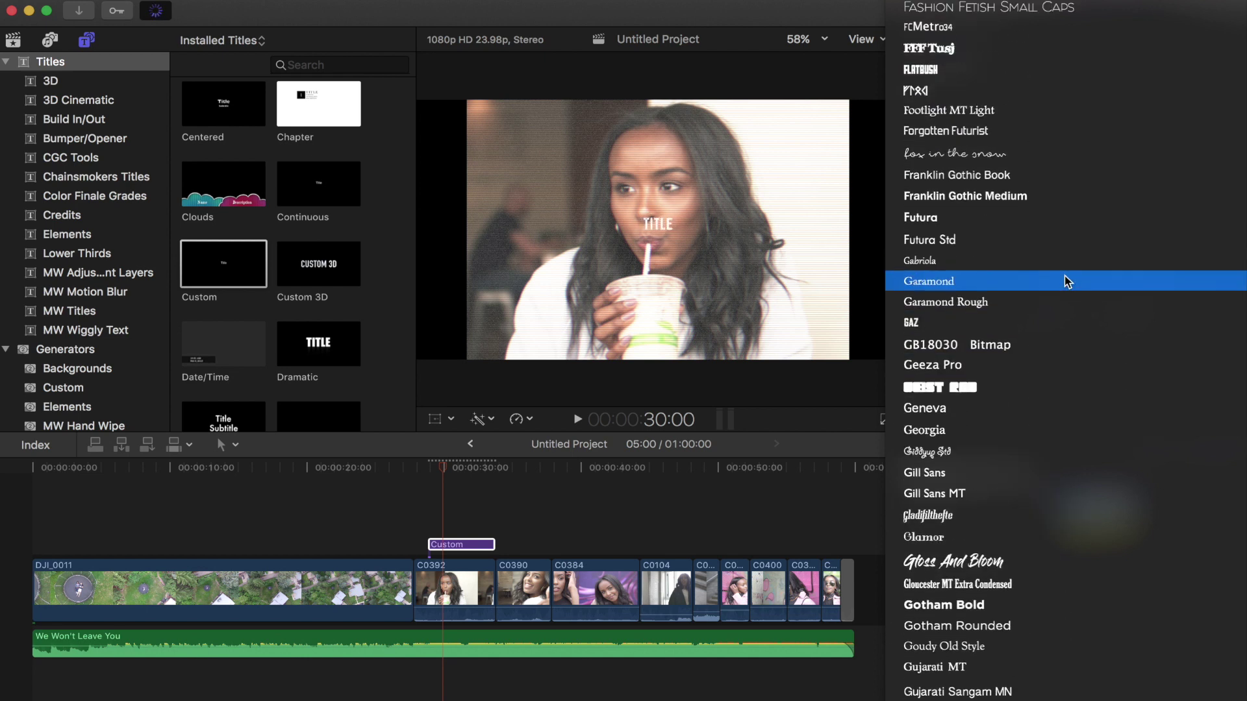
{"action": "scroll", "coordinate": [1068, 281], "scroll_direction": "up", "scroll_amount": 6}
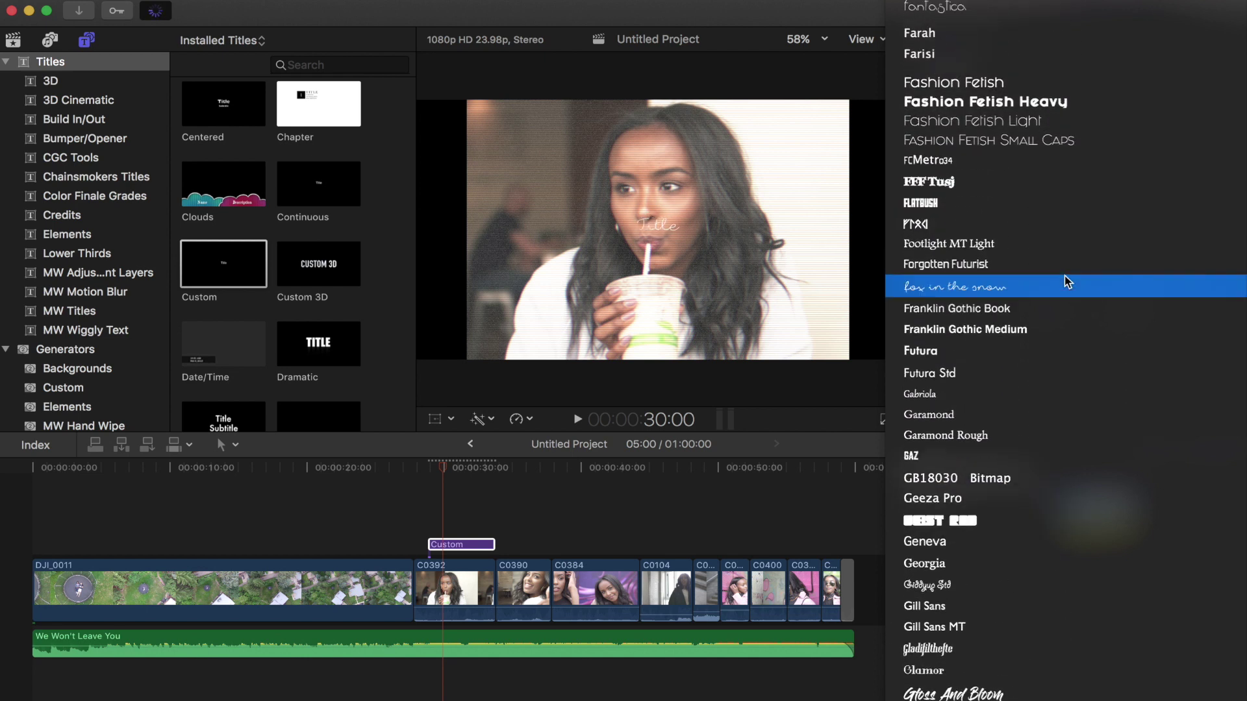
{"action": "scroll", "coordinate": [1068, 281], "scroll_direction": "up", "scroll_amount": 20}
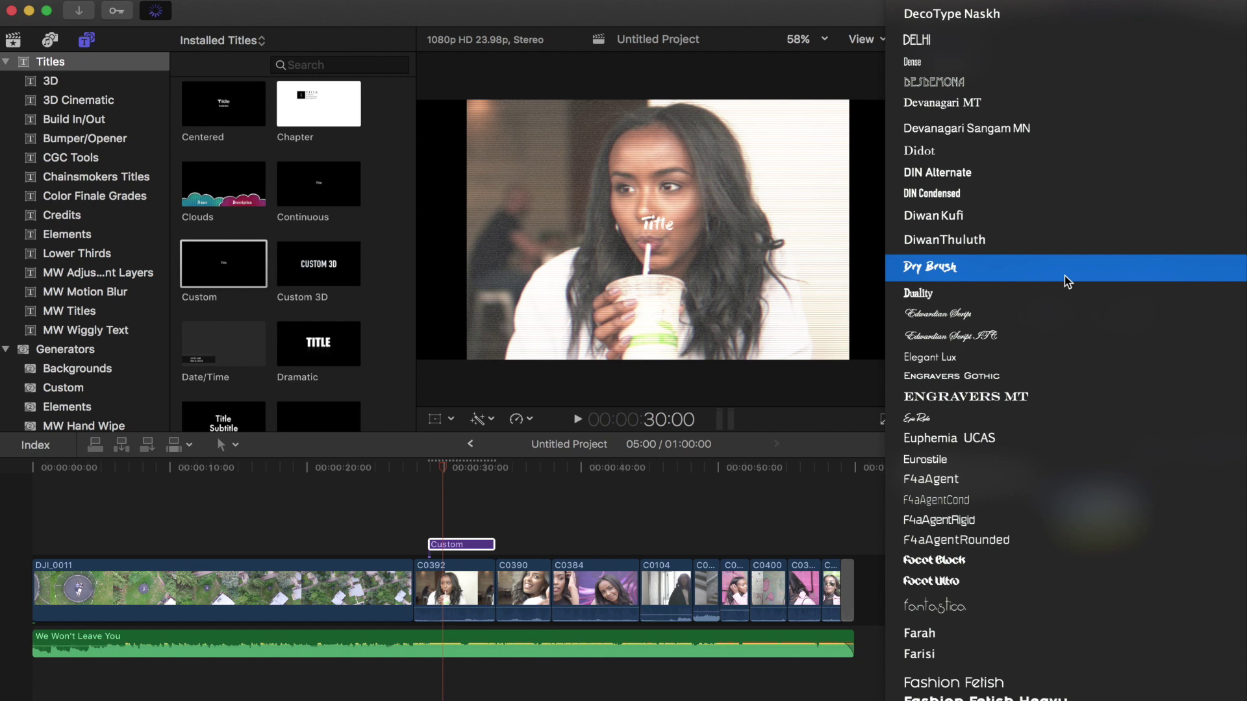
{"action": "left_click", "coordinate": [1069, 281]}
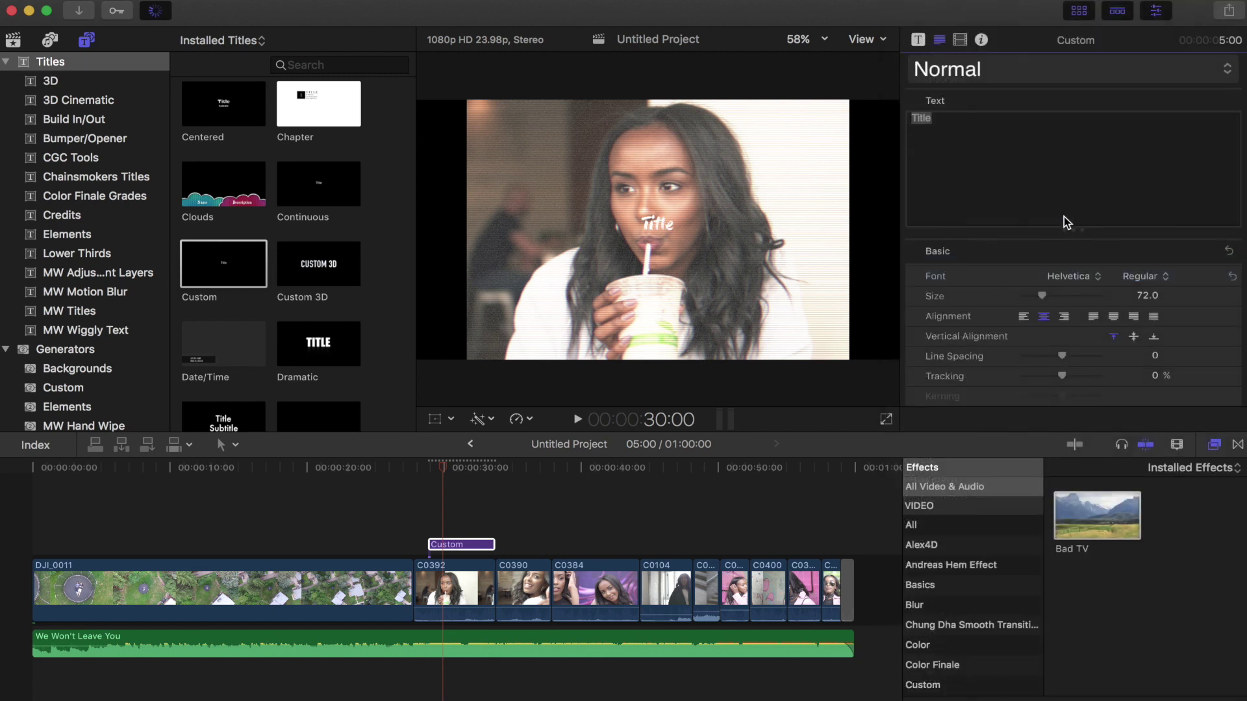
{"action": "left_click", "coordinate": [1069, 273]}
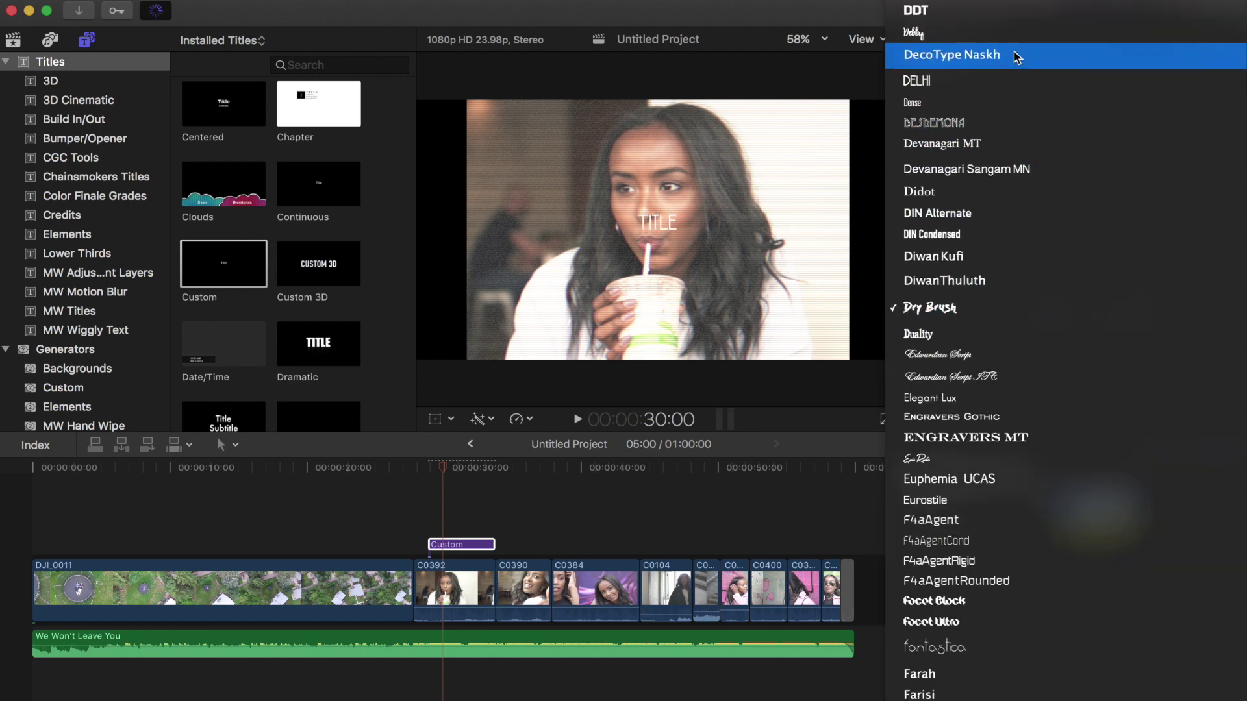
{"action": "left_click", "coordinate": [1016, 226]}
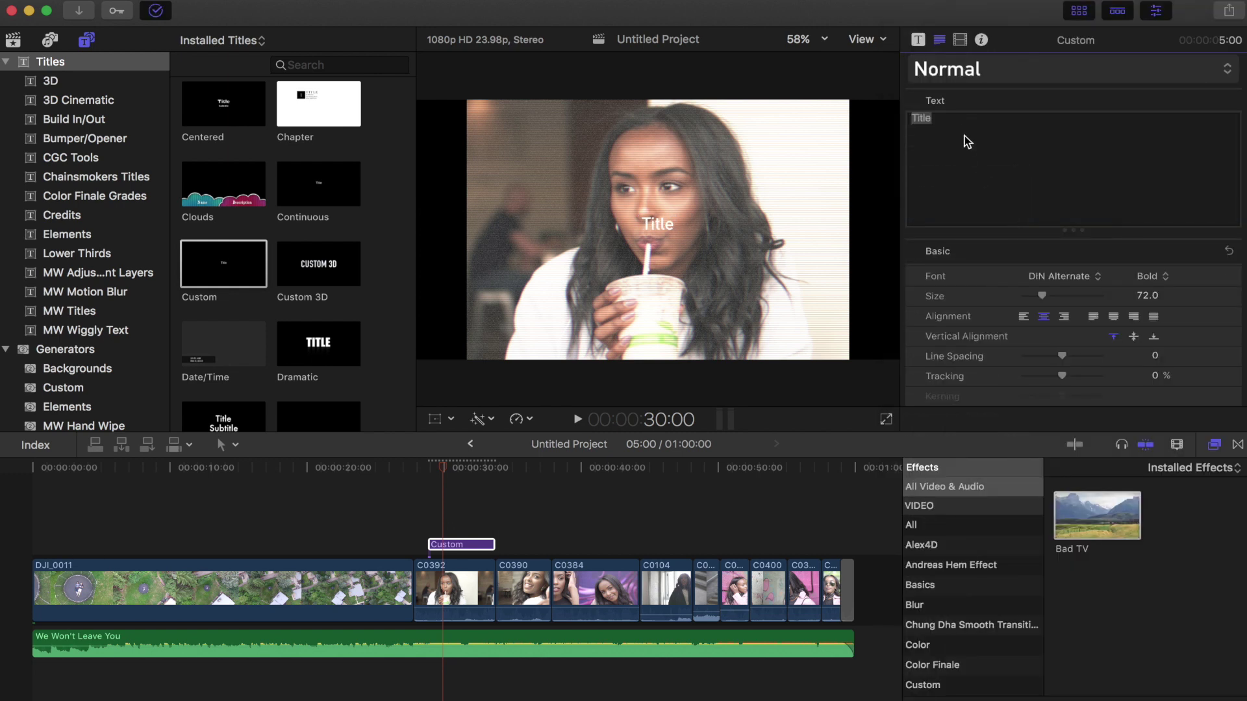
{"action": "key", "text": "BackSpace"}
{"action": "type", "text": "2001"}
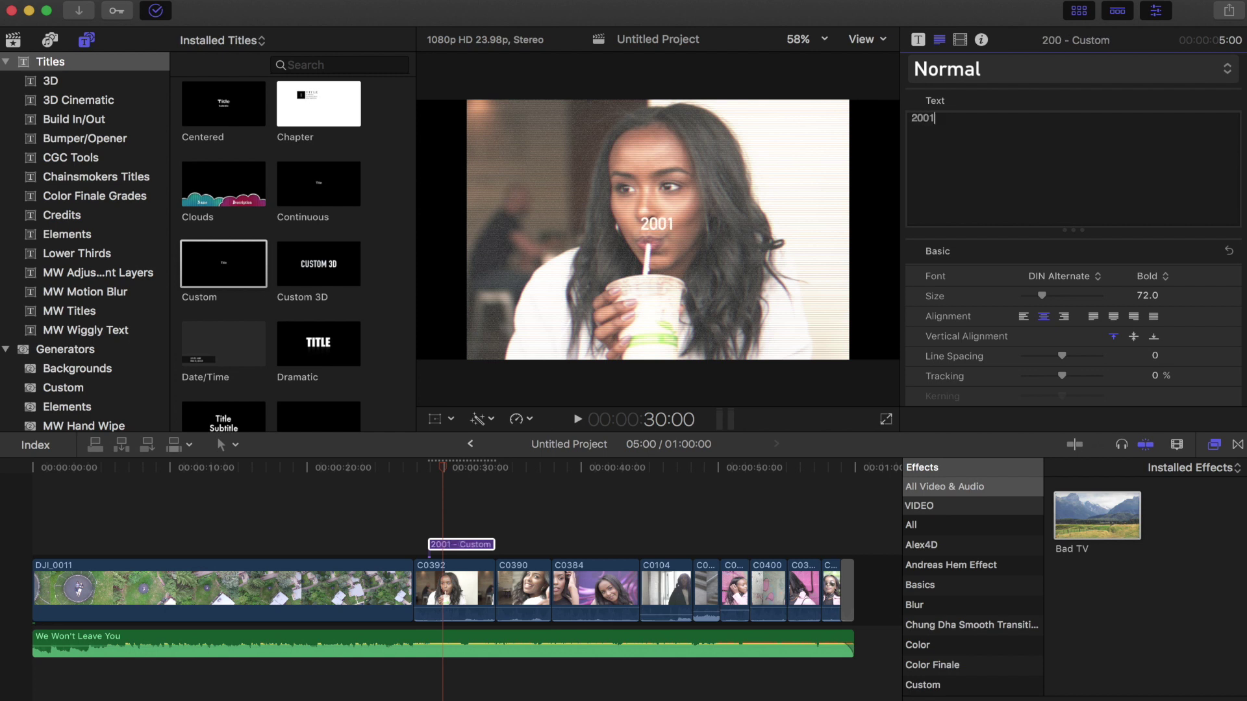
{"action": "type", "text": ":"}
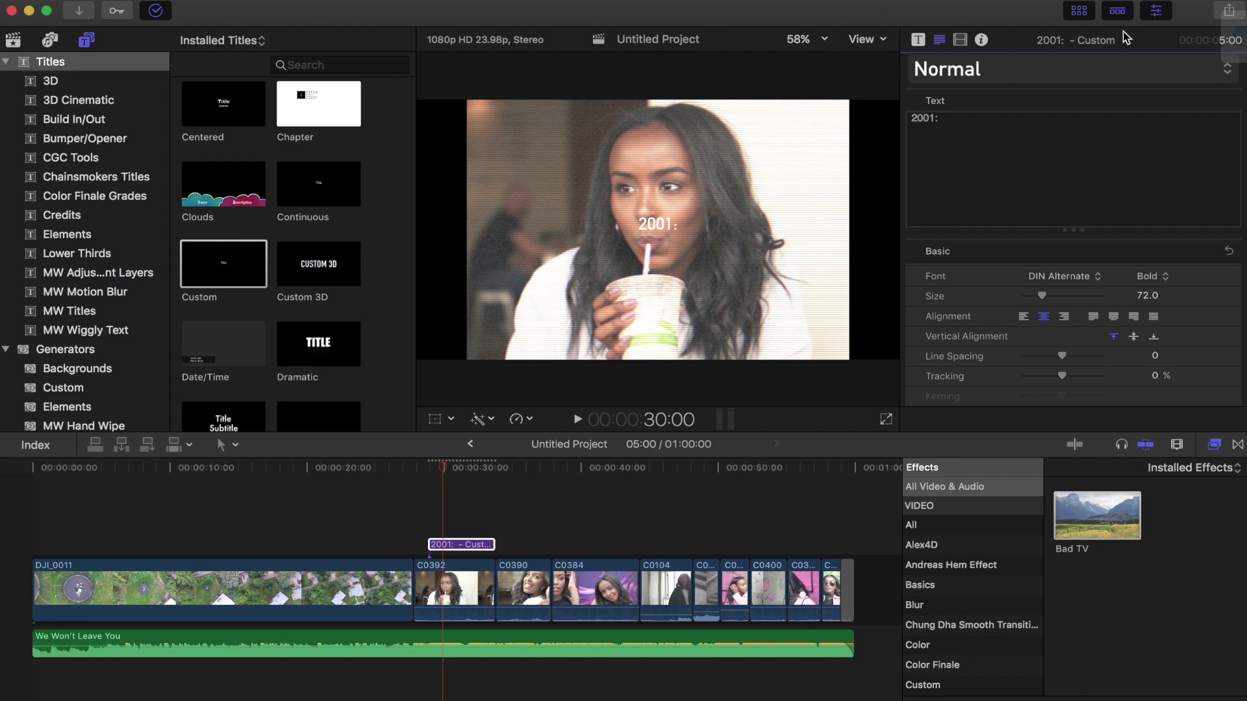
{"action": "type", "text": " 06"}
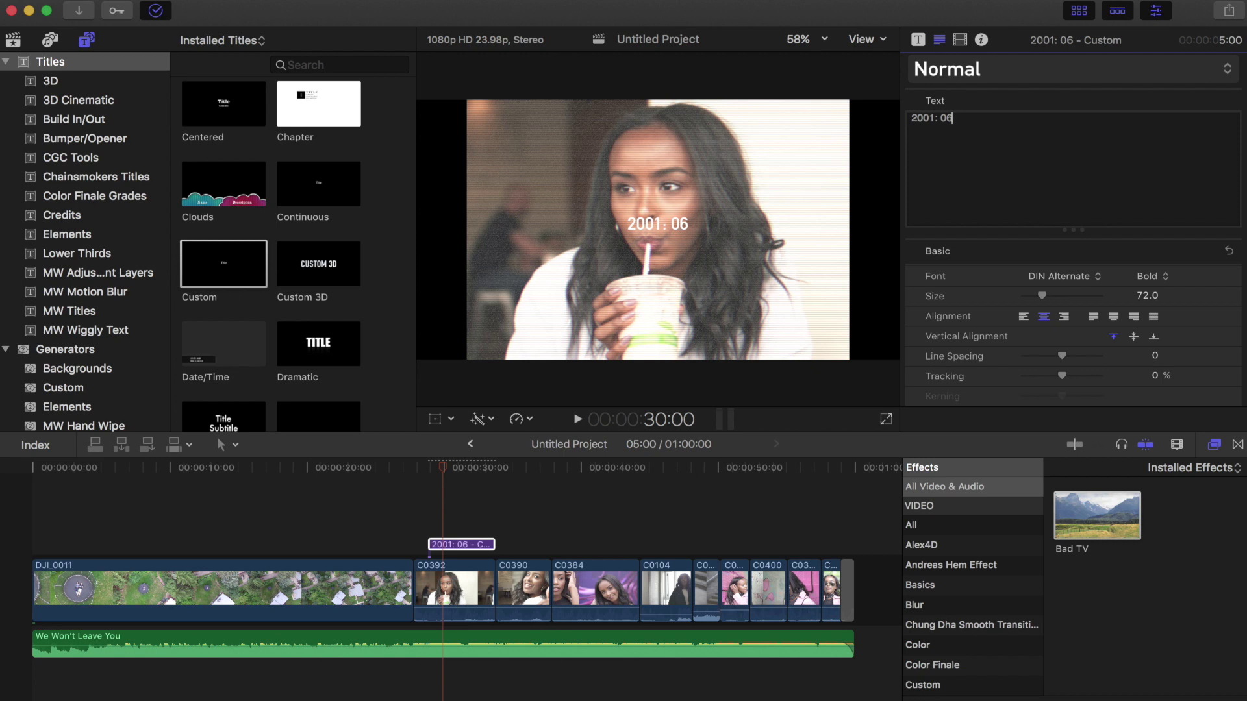
{"action": "type", "text": " :"}
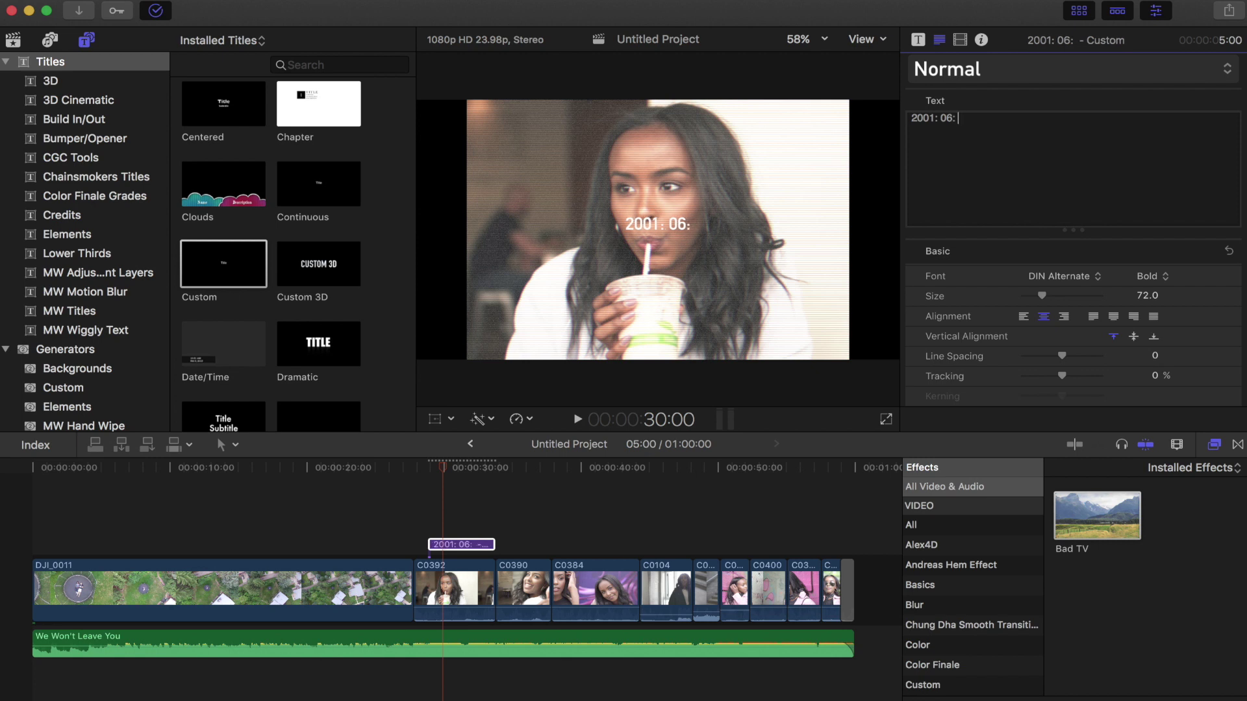
{"action": "type", "text": "29"}
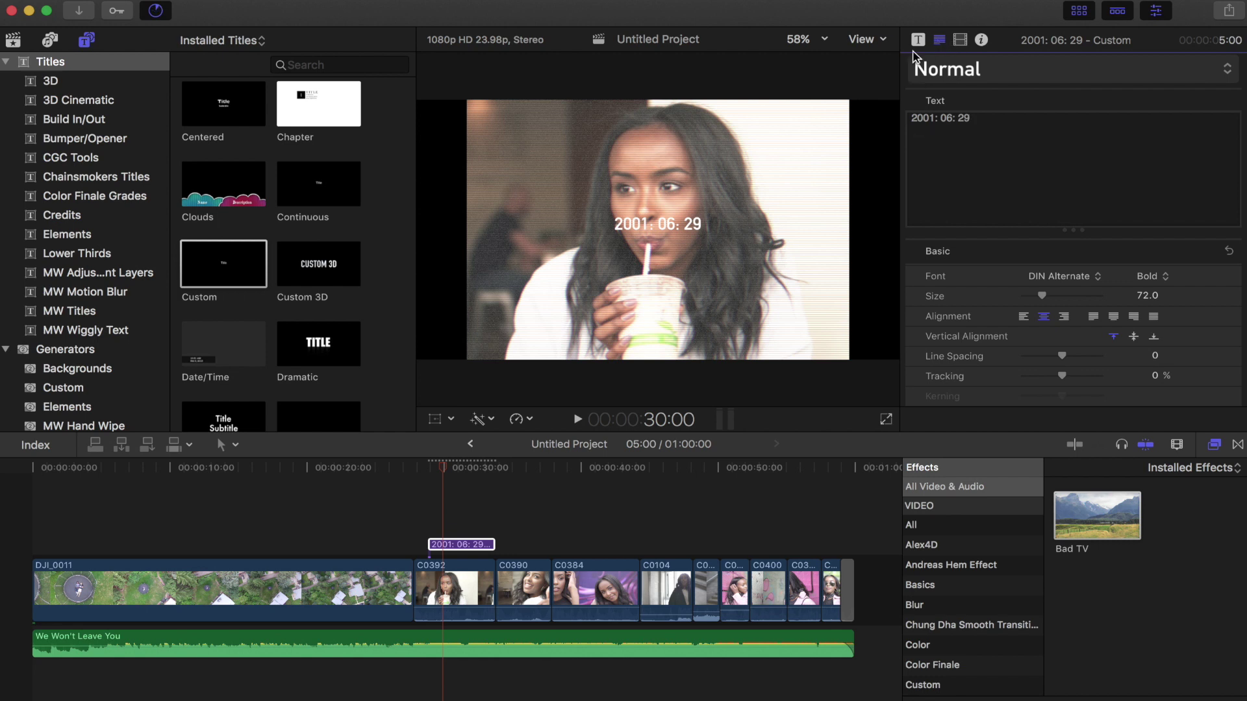
Step: Scale the '2001: 06: 29' title to 78% and position it top-left at X -570.2 px, Y 454.9 px
{"action": "left_click", "coordinate": [961, 40]}
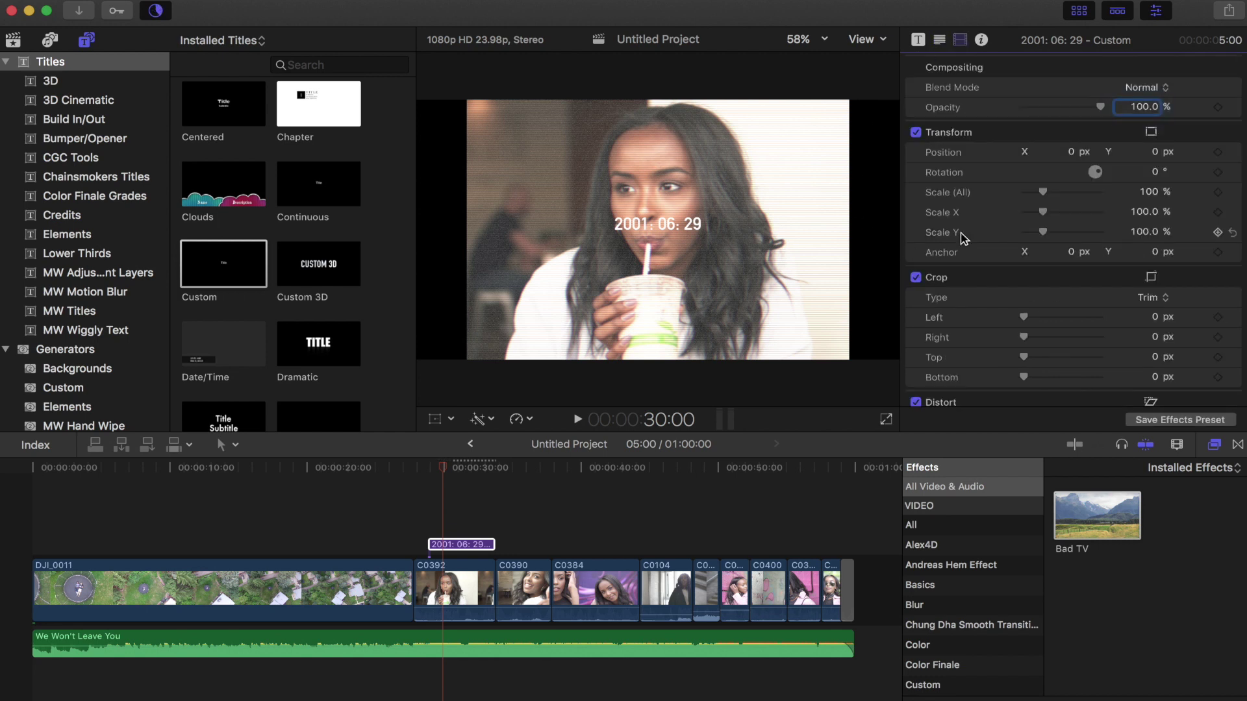
{"action": "left_click", "coordinate": [434, 419]}
{"action": "left_click_drag", "start_coordinate": [658, 230], "coordinate": [517, 121]}
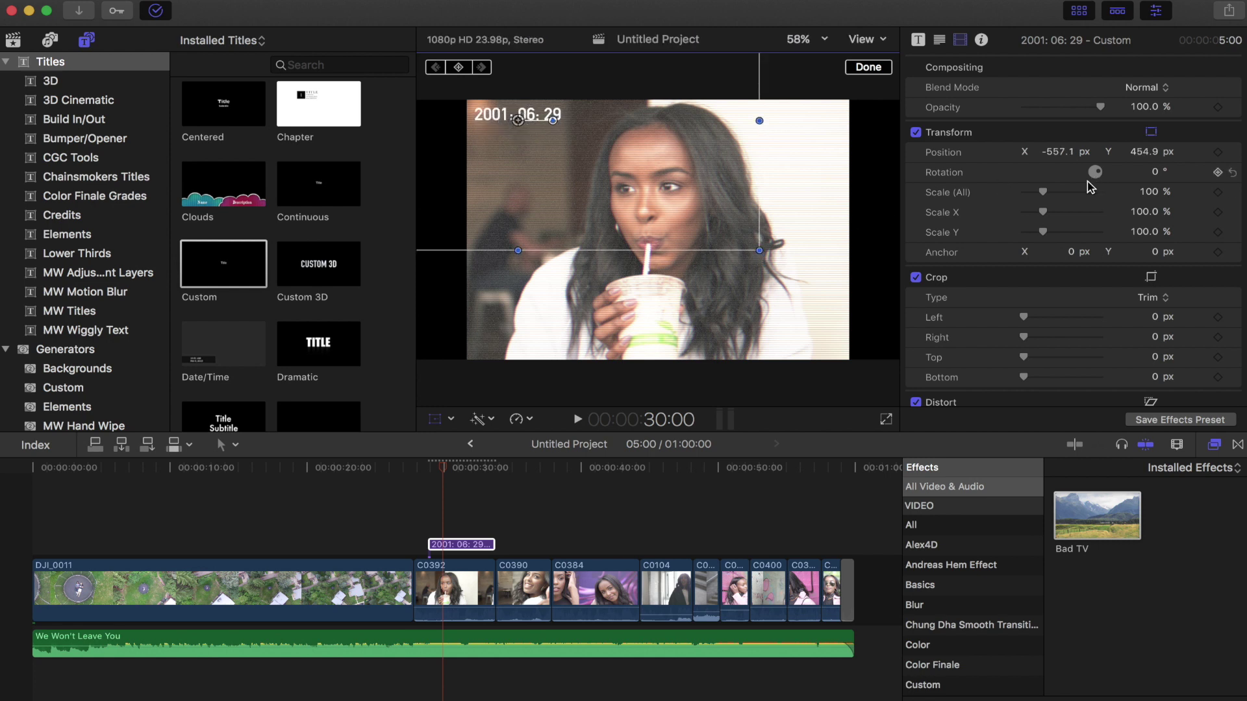
{"action": "left_click_drag", "start_coordinate": [1043, 192], "coordinate": [1039, 192]}
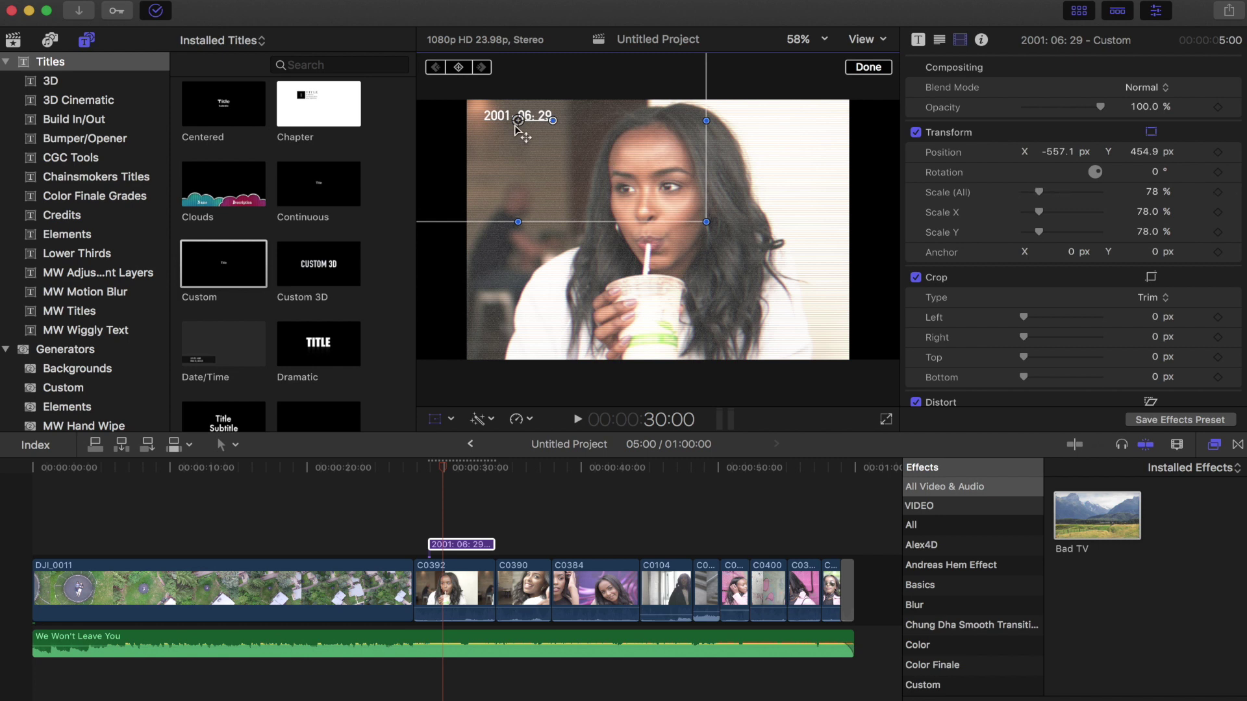
{"action": "left_click_drag", "start_coordinate": [517, 122], "coordinate": [515, 125]}
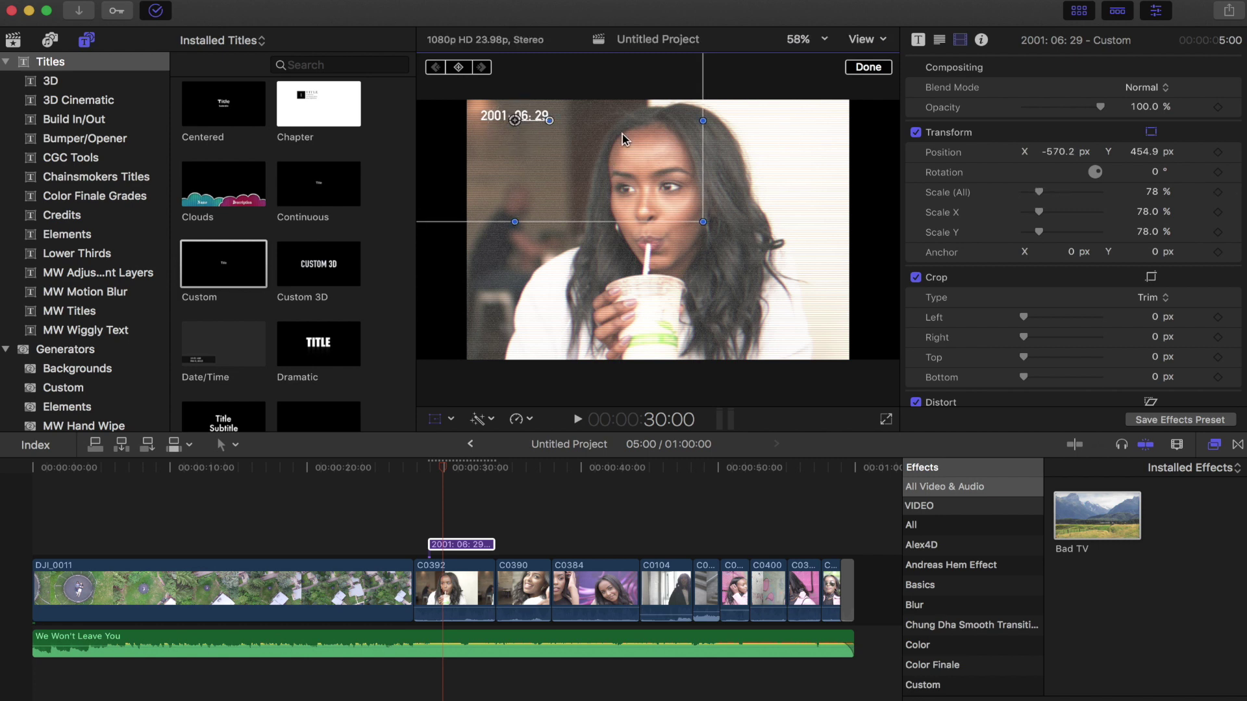
{"action": "left_click", "coordinate": [871, 67]}
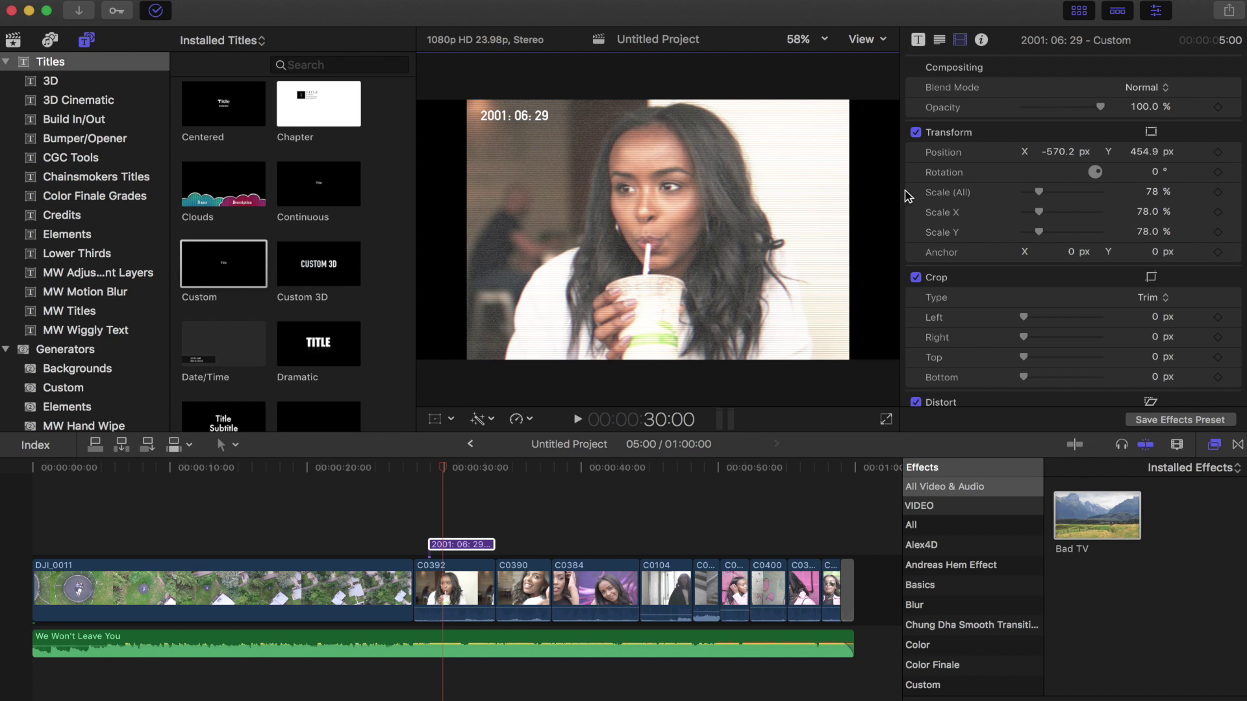
Step: Open QuickTime Player's Dock menu to reach the Stop Screen Recording option
{"action": "right_click", "coordinate": [904, 689]}
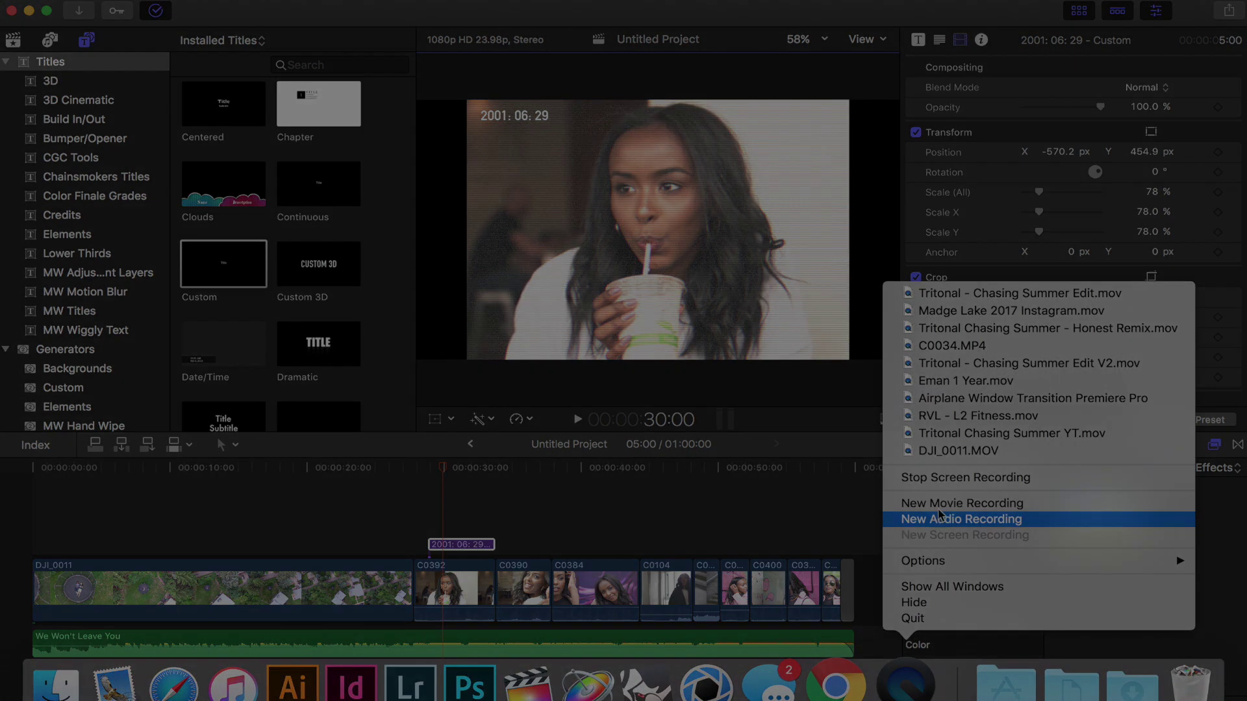